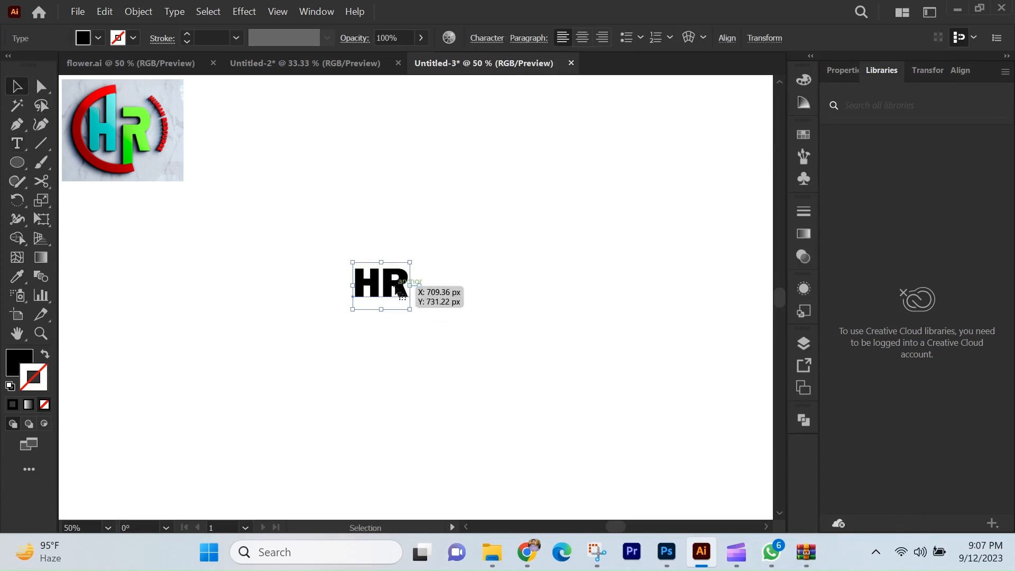
Convert the HR text to outlines, enlarge it into tall letters and widen it around the middle of the artboard.
click(496, 276)
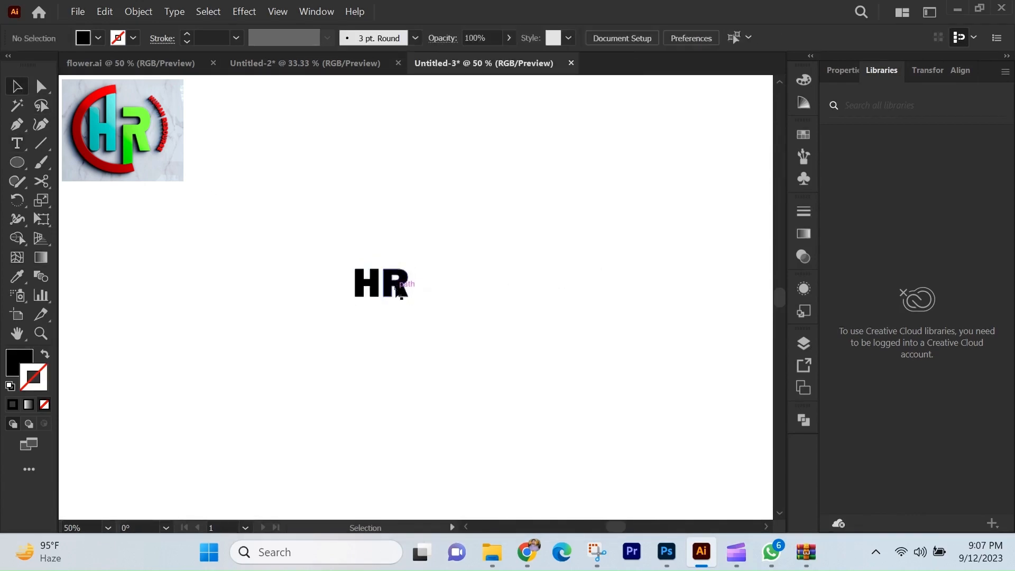
drag(408, 297, 542, 463)
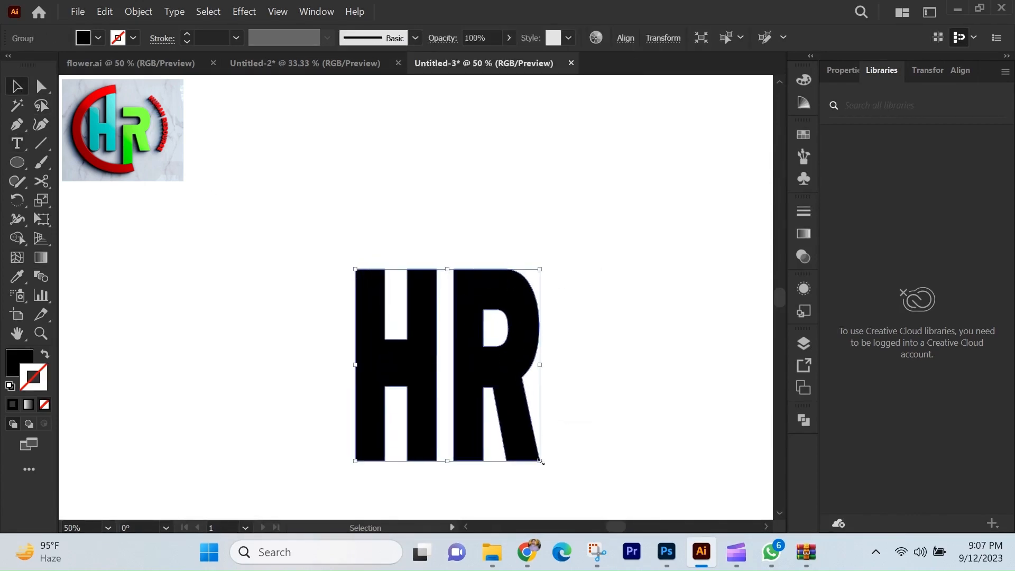
drag(422, 381, 307, 322)
drag(425, 211, 480, 211)
drag(479, 306, 503, 307)
Ungroup the letters and move the R slightly away from the H to widen the gap between them.
click(558, 334)
click(470, 306)
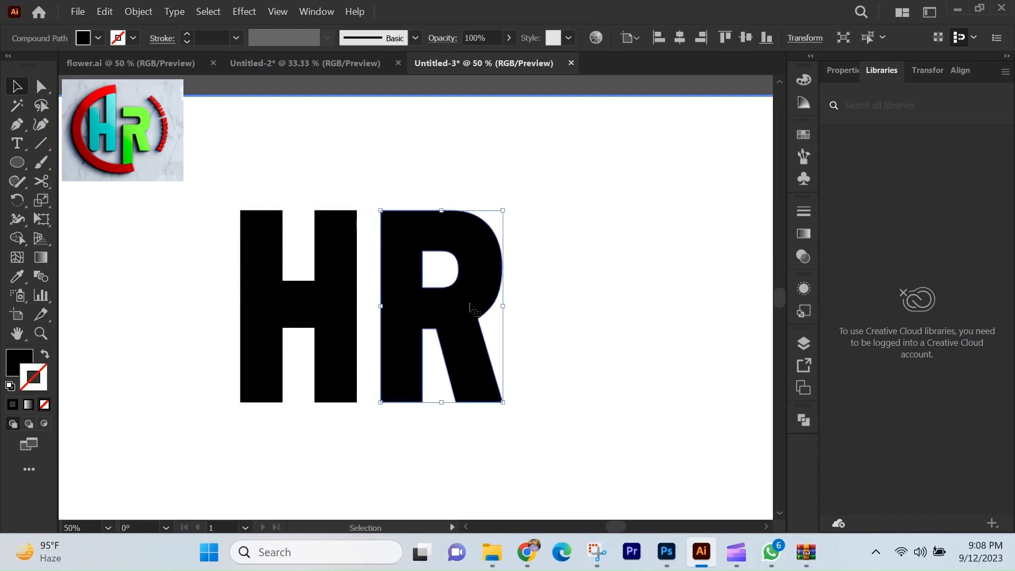
drag(444, 291, 453, 292)
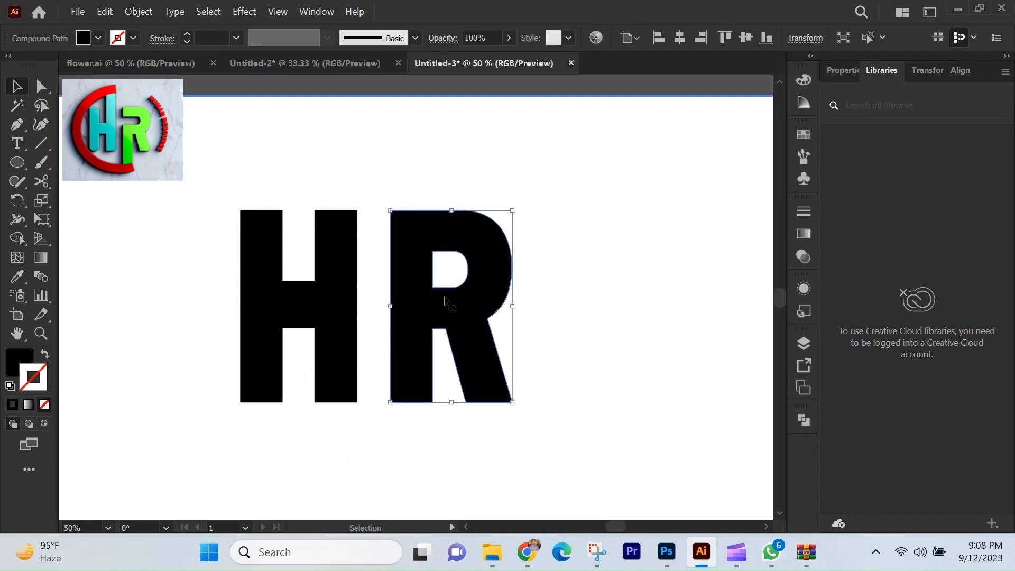
click(532, 339)
Round both bottom corners of the H's left stem, and round its inner top corner to about 34 px.
click(328, 295)
click(41, 86)
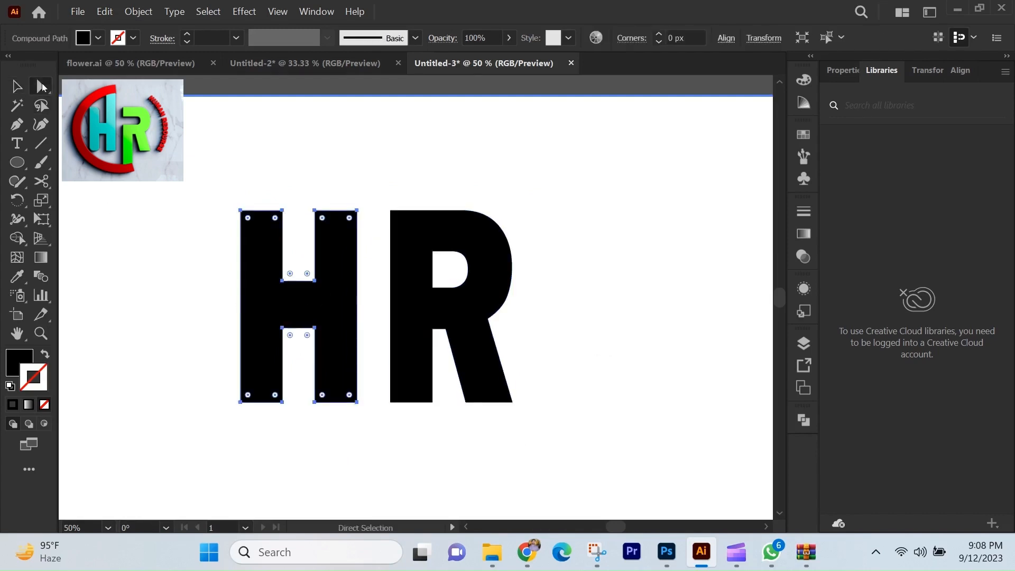
click(203, 375)
drag(285, 407, 268, 380)
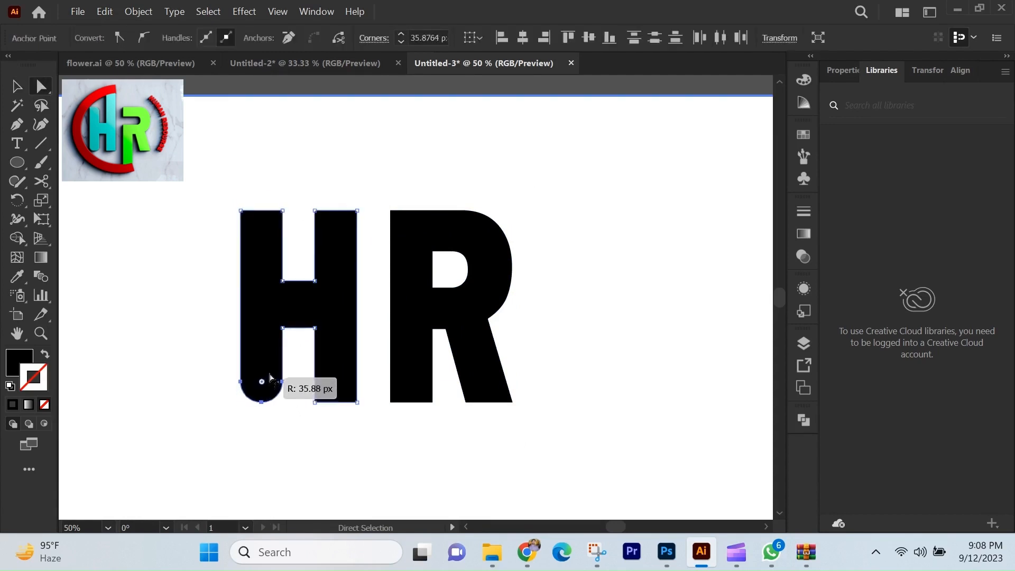
click(209, 326)
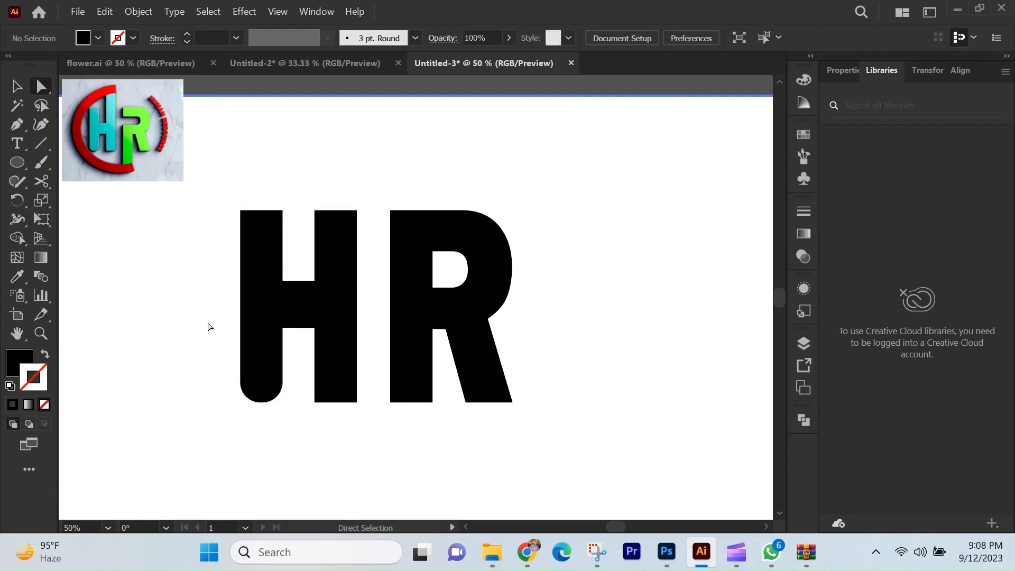
drag(208, 326, 260, 385)
click(170, 347)
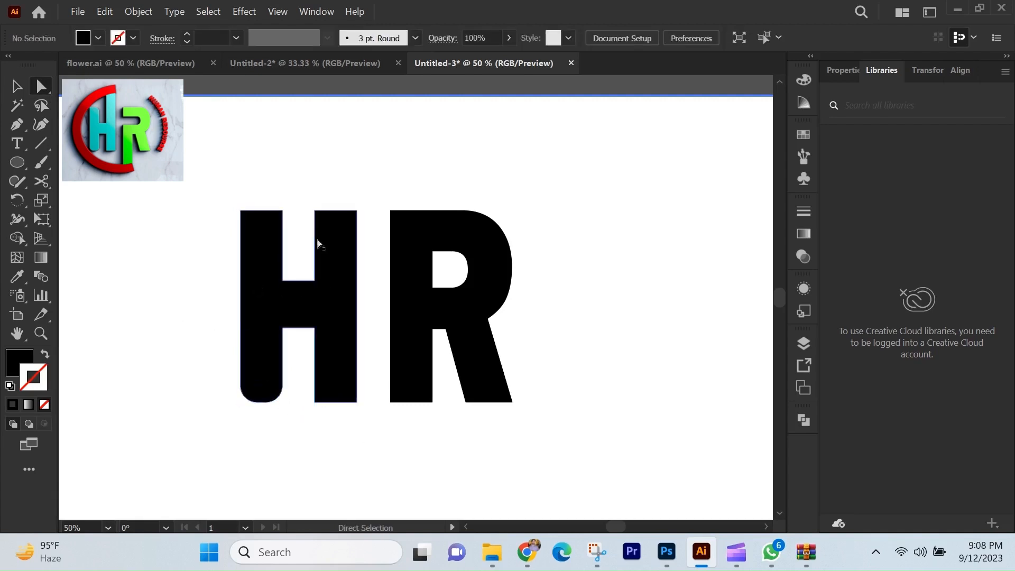
mouse_move(275, 230)
mouse_down()
mouse_move(272, 217)
mouse_move(263, 230)
mouse_up()
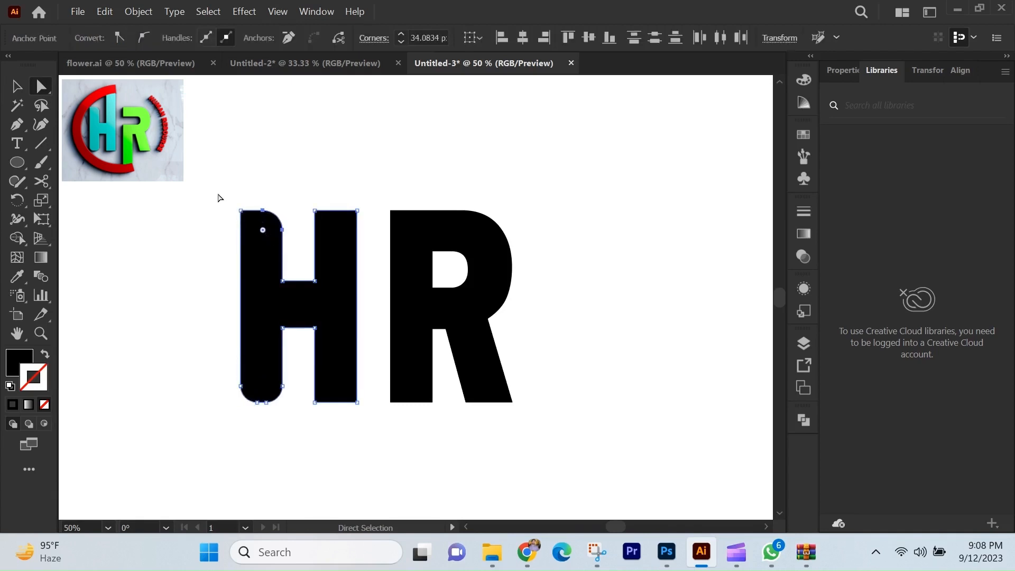
click(218, 198)
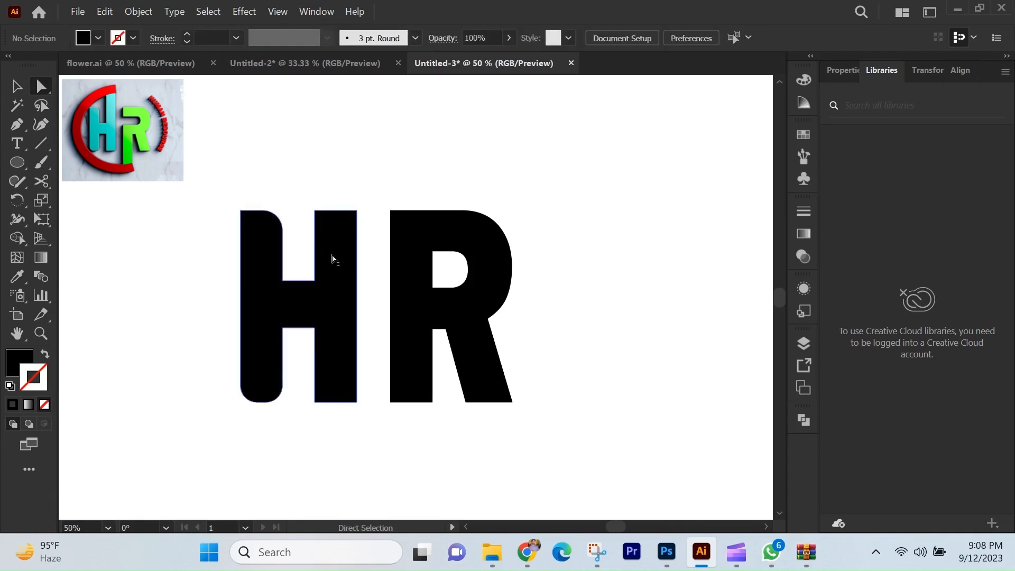
Draw a closed four-sided Pen shape across the R's left stem, spanning the height of its counter.
click(17, 127)
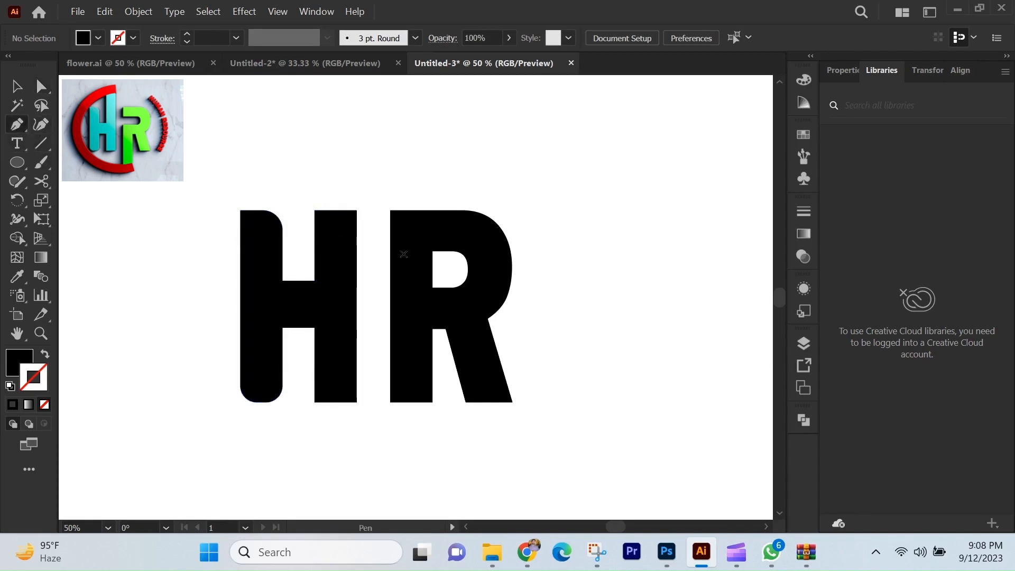
click(384, 288)
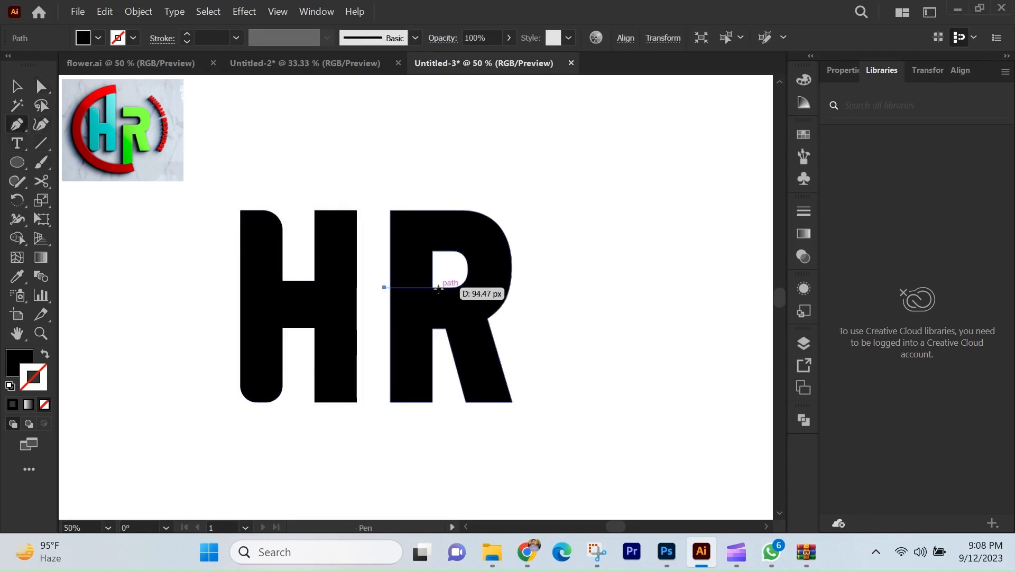
click(438, 287)
click(438, 251)
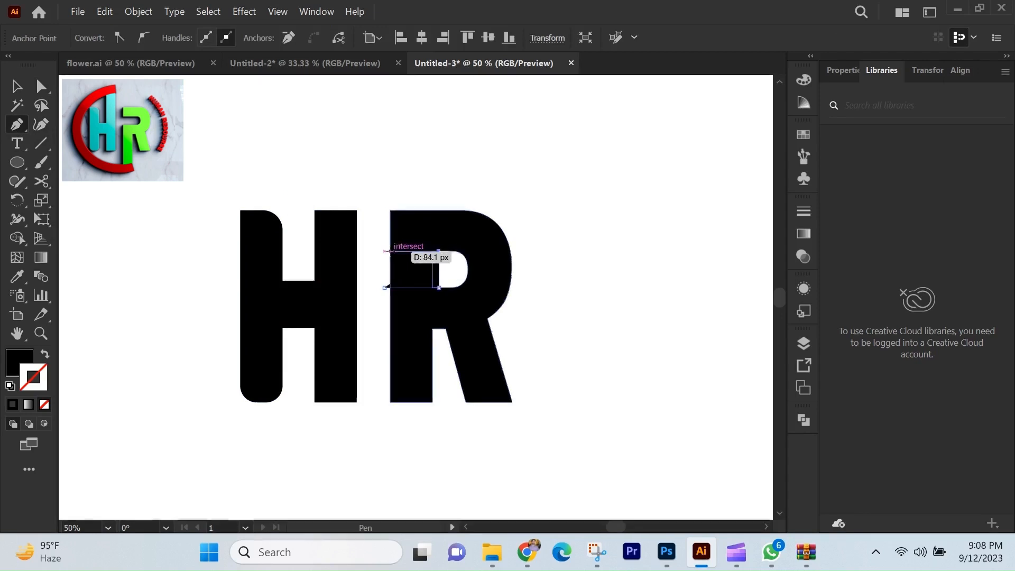
click(373, 252)
click(384, 287)
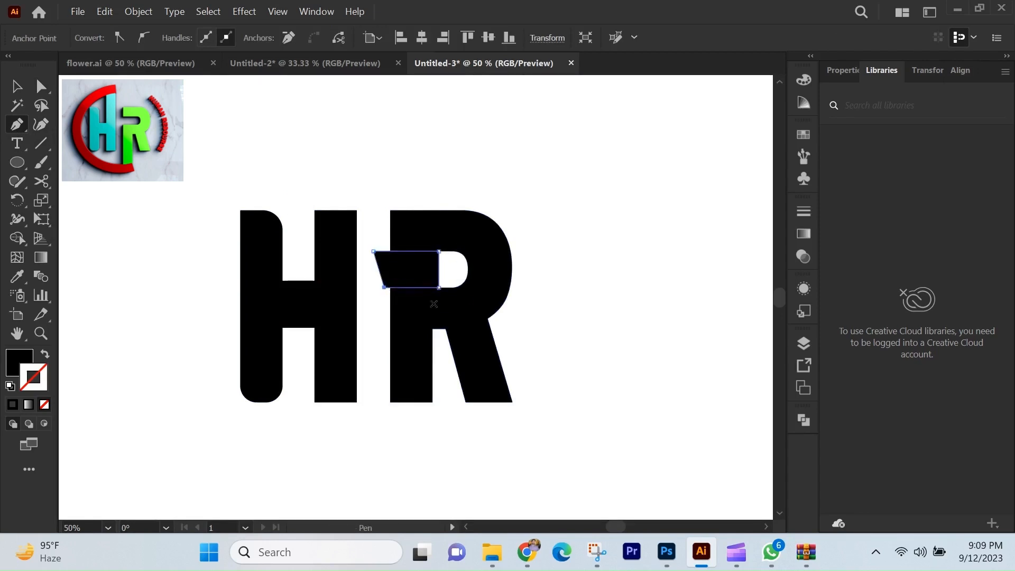
key(v)
key(Return)
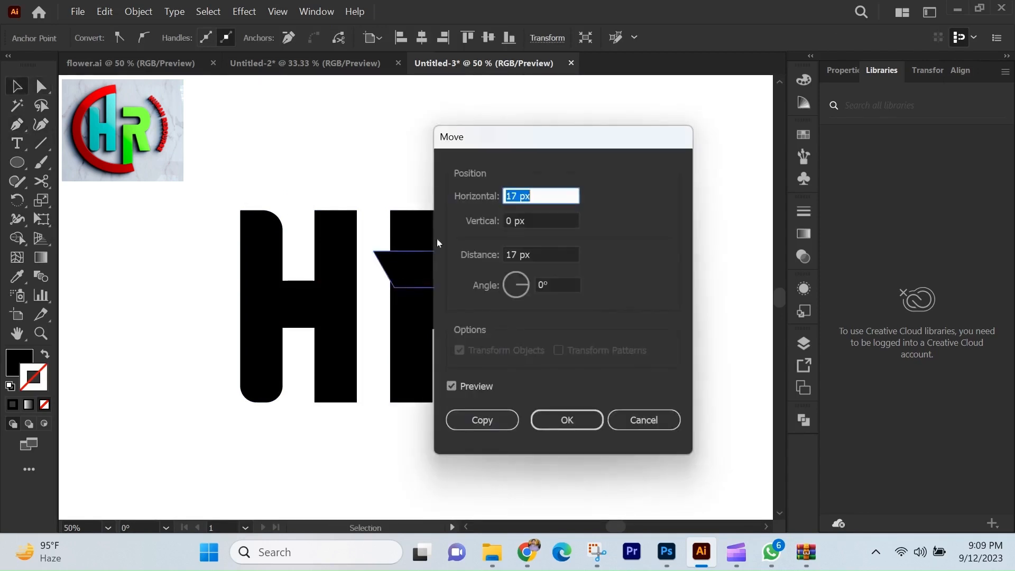
click(639, 420)
Cut the four-sided shape out of the R so its counter opens through the left stem.
click(419, 276)
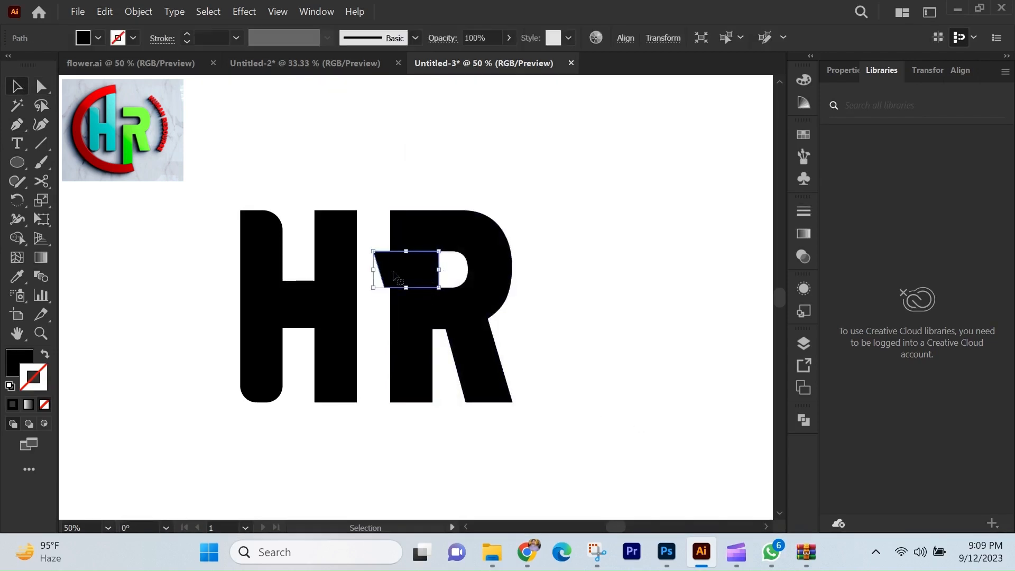
key(ctrl+a)
click(18, 238)
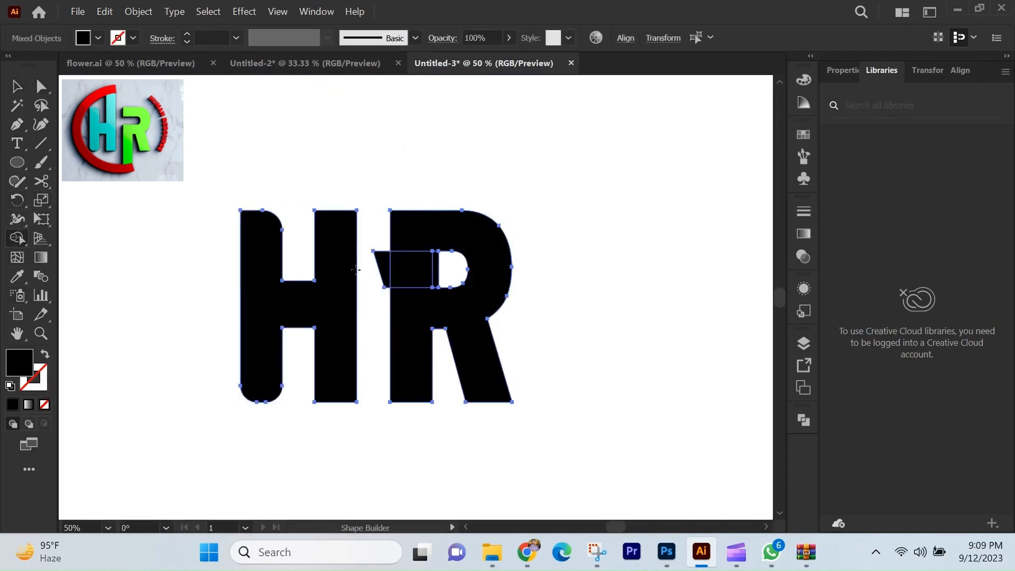
click(17, 85)
click(401, 179)
click(408, 276)
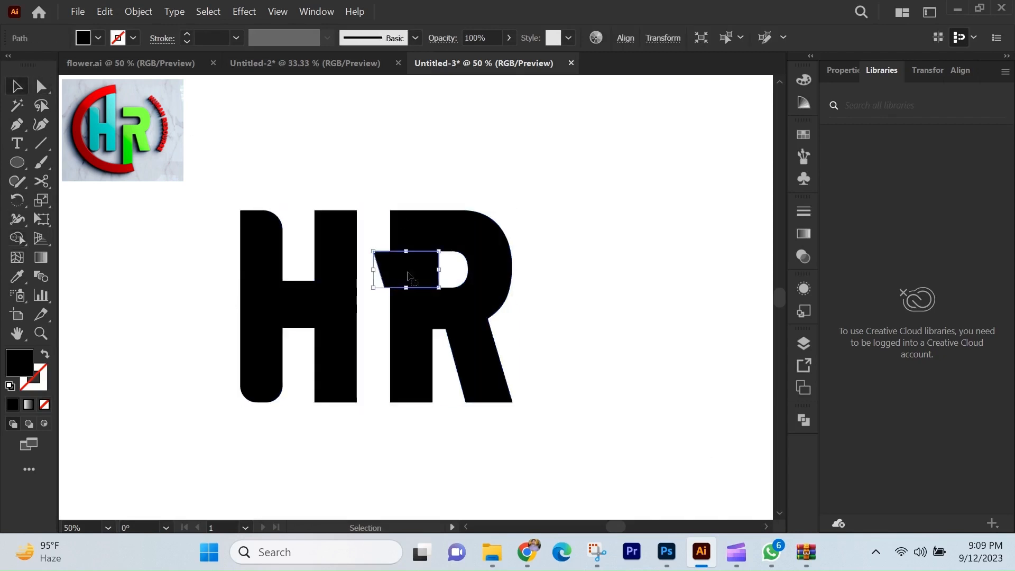
key(Delete)
drag(200, 175, 511, 461)
click(341, 441)
Draw a large ellipse around the HR letters, remove its fill and center it over them.
click(15, 164)
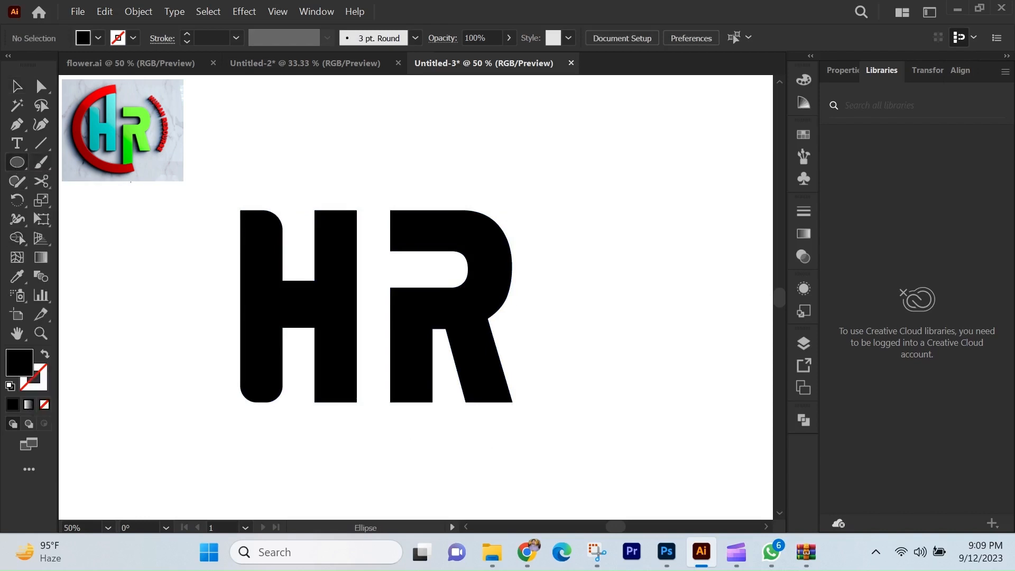
drag(166, 136, 529, 471)
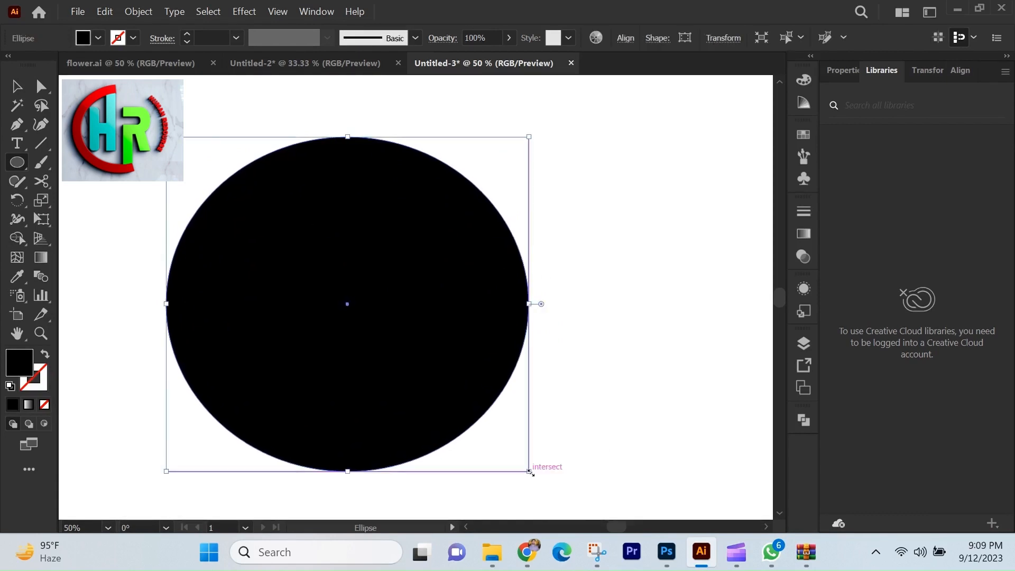
click(45, 405)
click(15, 93)
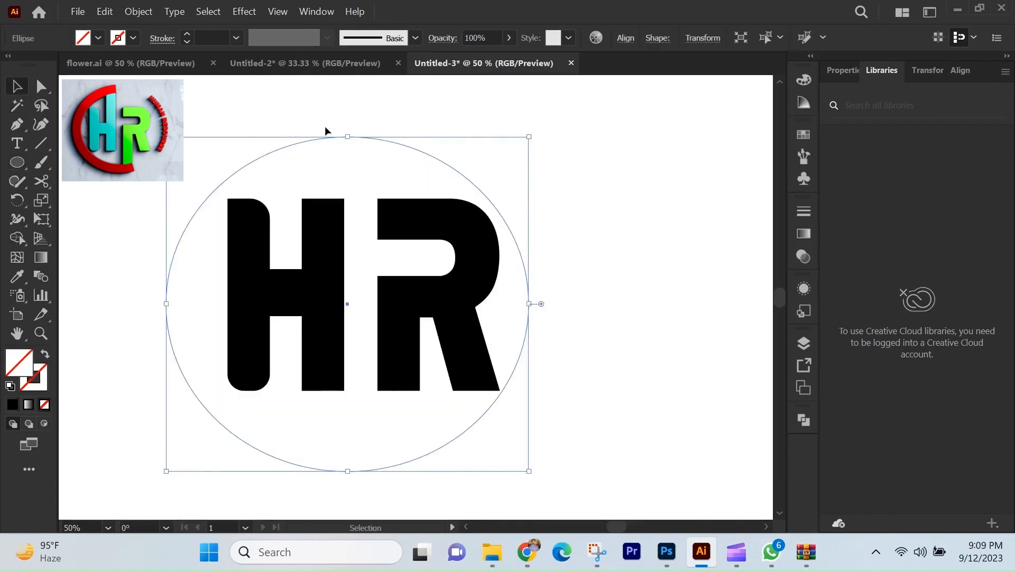
mouse_move(324, 140)
mouse_down()
mouse_move(341, 133)
mouse_move(313, 134)
mouse_up()
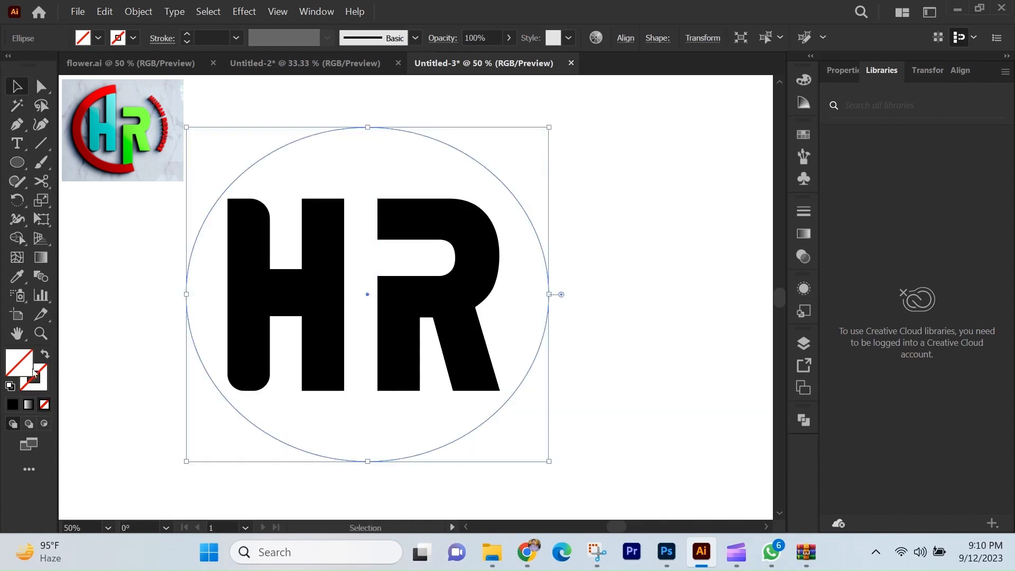
Give the ellipse a red stroke with a weight of 60 pt.
click(133, 38)
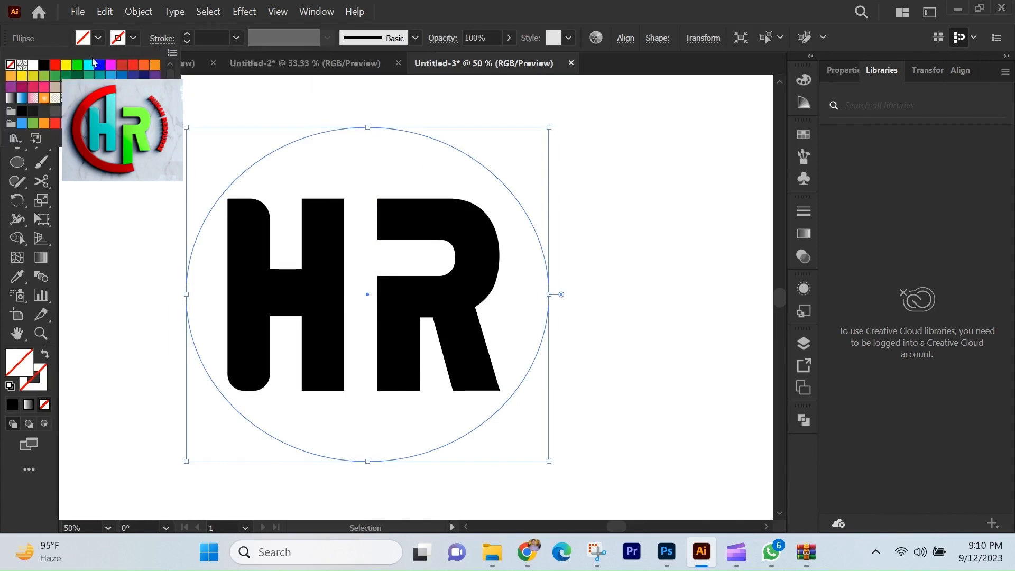
click(45, 65)
click(55, 64)
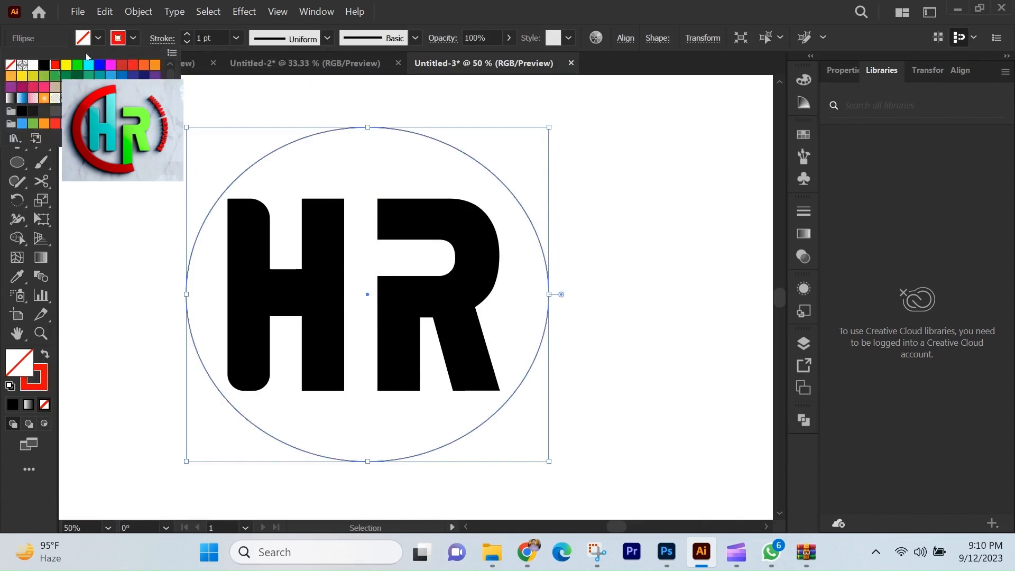
click(237, 42)
click(238, 43)
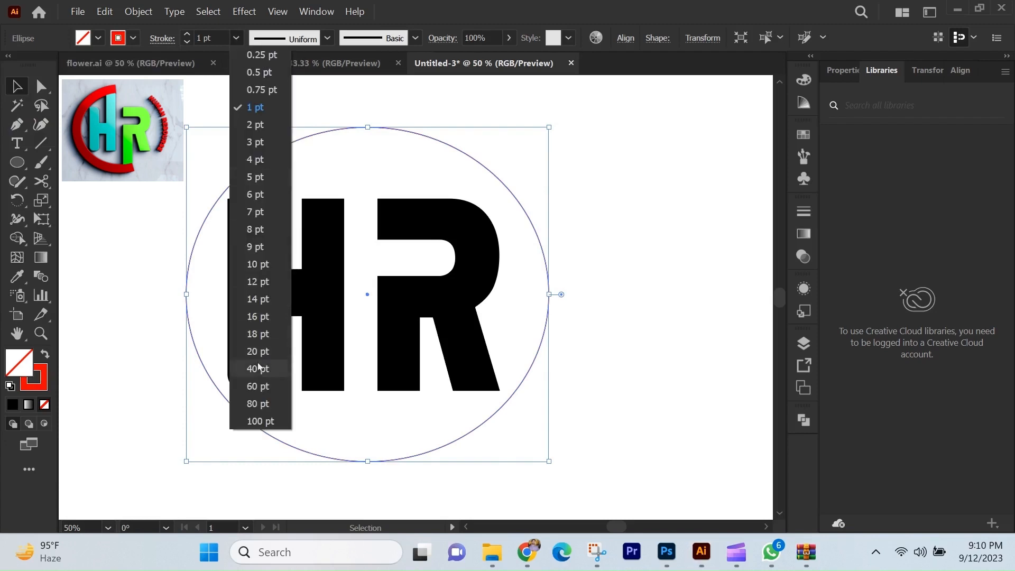
click(257, 385)
Scale the HR letters down slightly so they fit inside the red ring.
click(360, 259)
click(327, 266)
mouse_move(228, 199)
mouse_down()
mouse_move(253, 204)
mouse_move(237, 206)
mouse_up()
drag(500, 389, 491, 388)
click(607, 379)
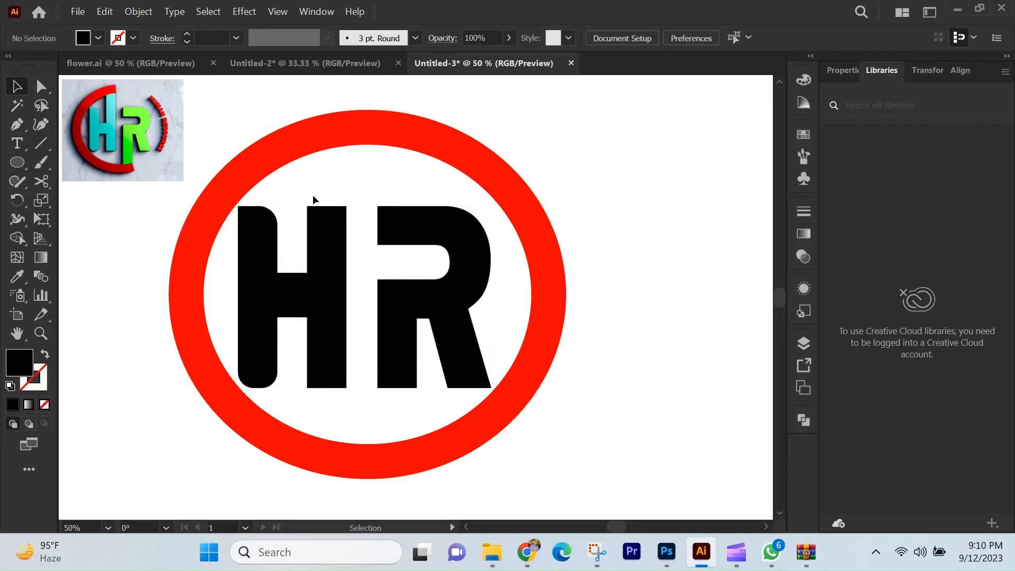
Extend the H's right stem up to the red ring and the R's left leg down to it.
drag(360, 254, 360, 254)
click(360, 254)
click(40, 86)
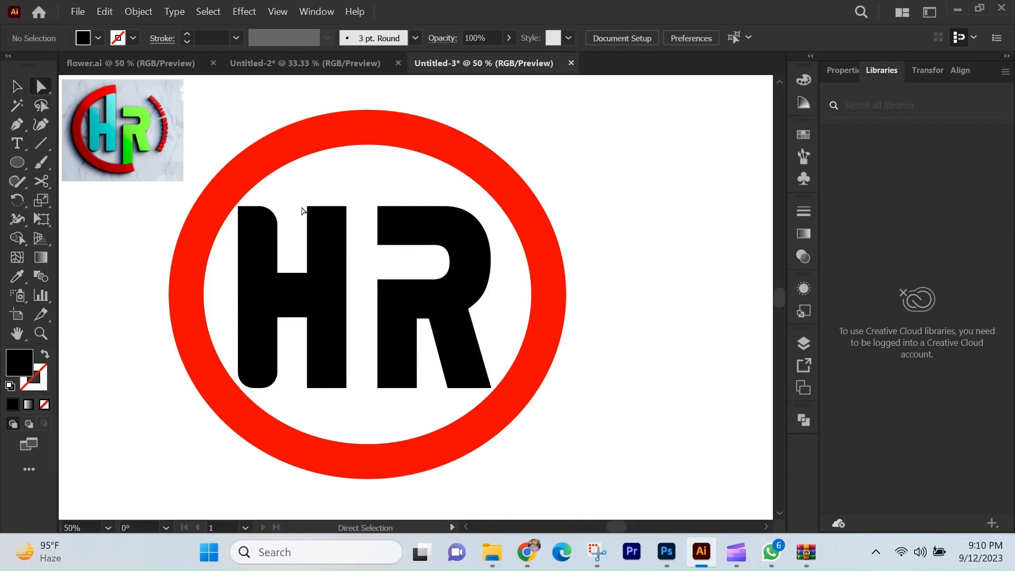
drag(329, 211, 328, 134)
click(401, 380)
drag(417, 409, 398, 461)
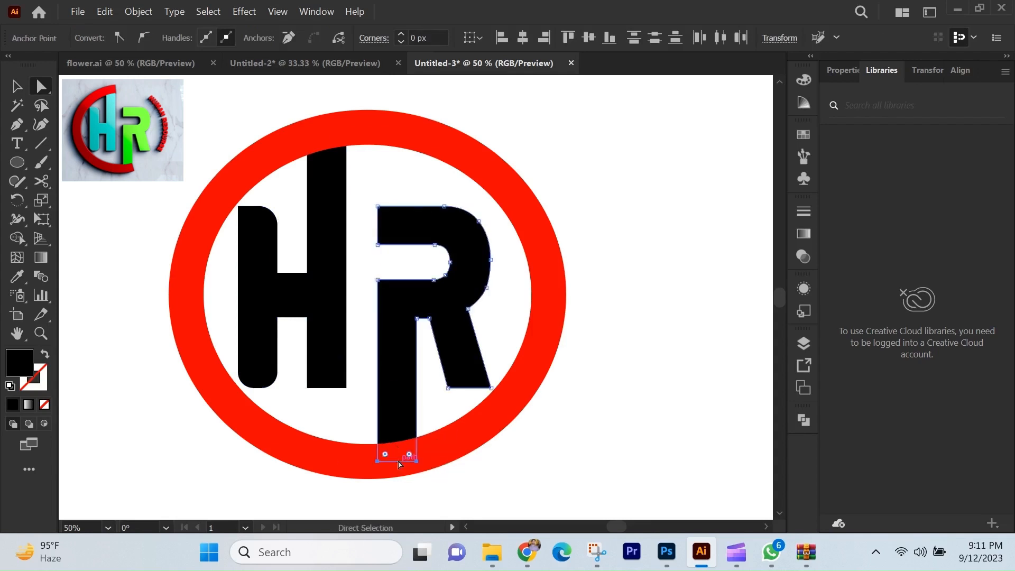
click(485, 499)
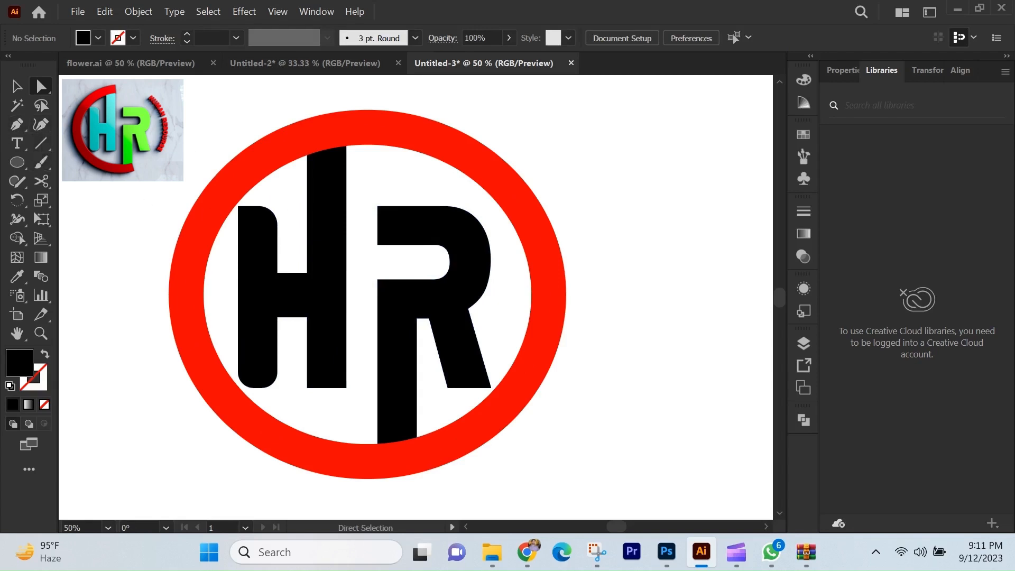
Split the red ring with the Scissors tool at two points along its top, just right of the H's tall stem.
click(42, 183)
key(v)
click(348, 126)
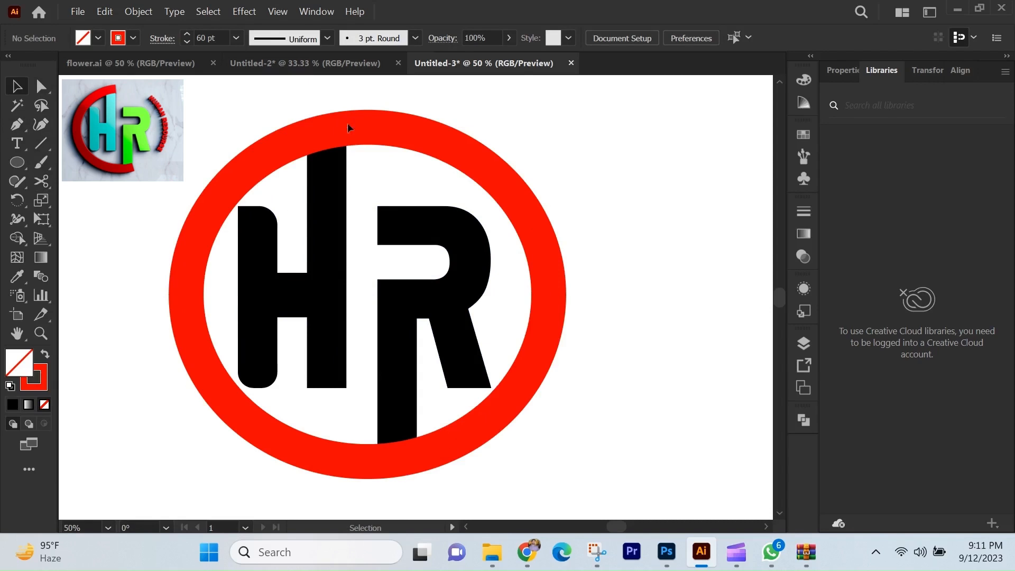
click(41, 181)
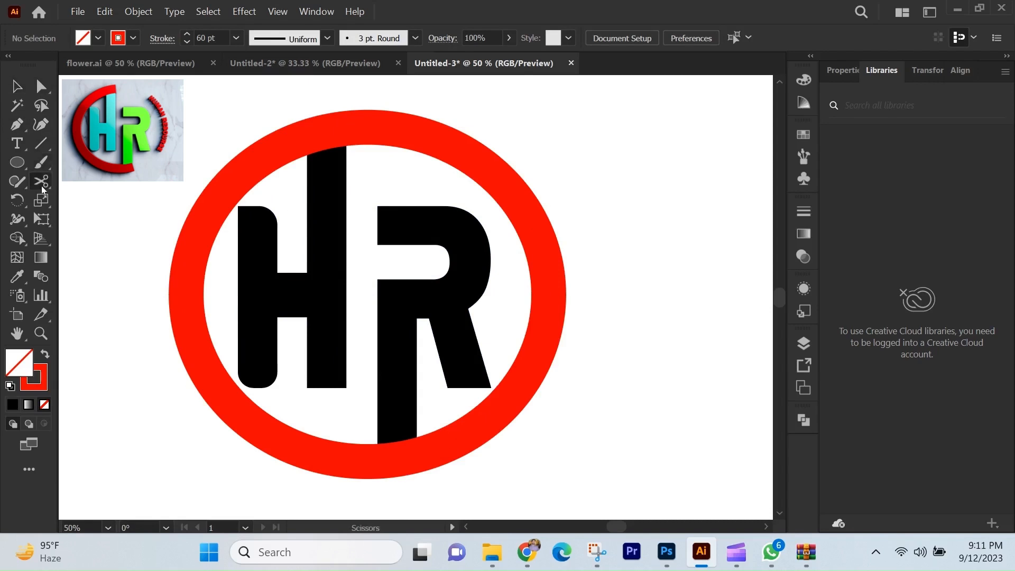
click(349, 128)
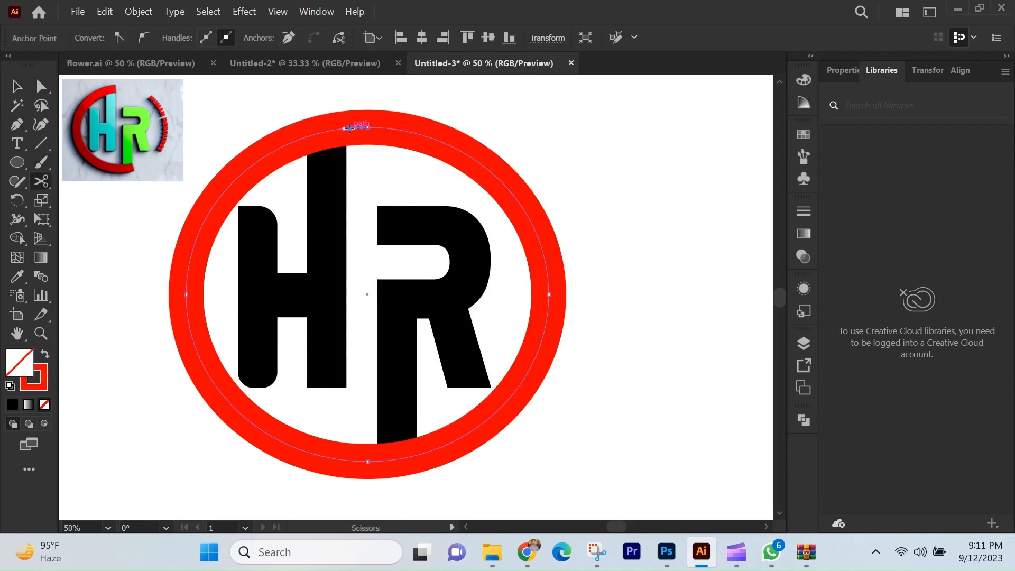
click(388, 128)
Delete the short ring segment between the two cuts and nudge the HR letters slightly to align the H's stem with the gap.
click(21, 91)
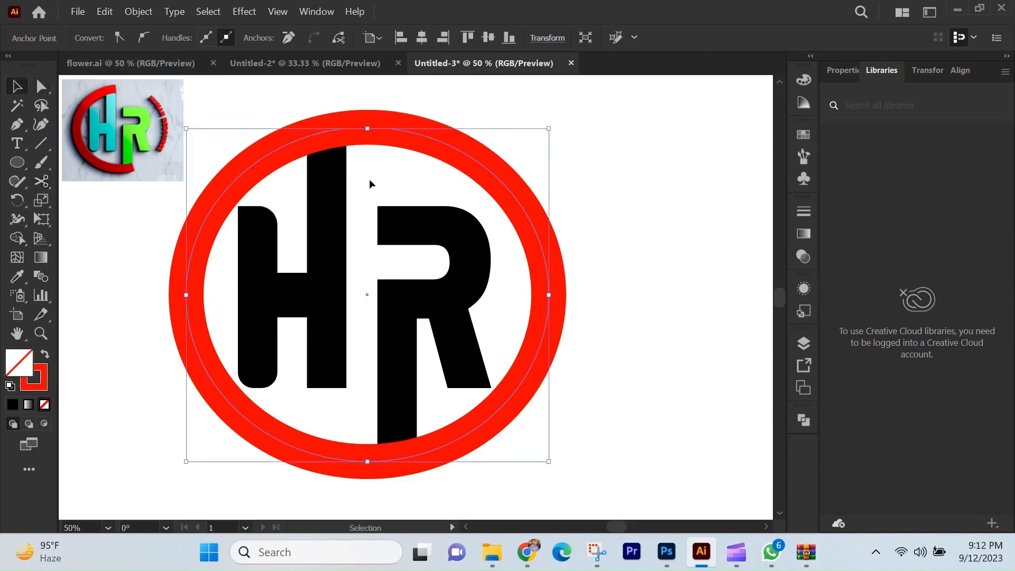
click(369, 179)
click(362, 128)
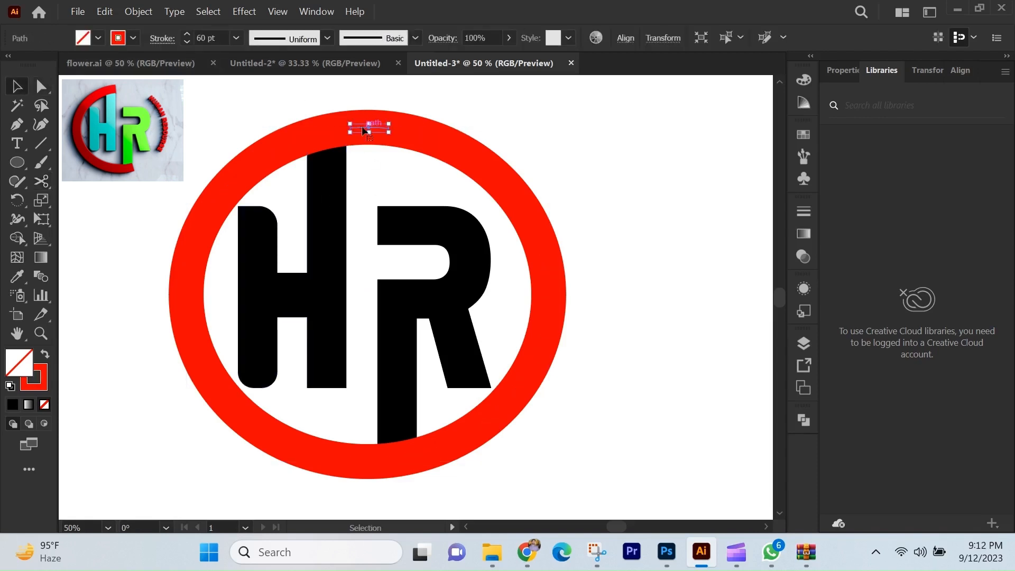
key(Delete)
drag(329, 199, 334, 201)
click(359, 200)
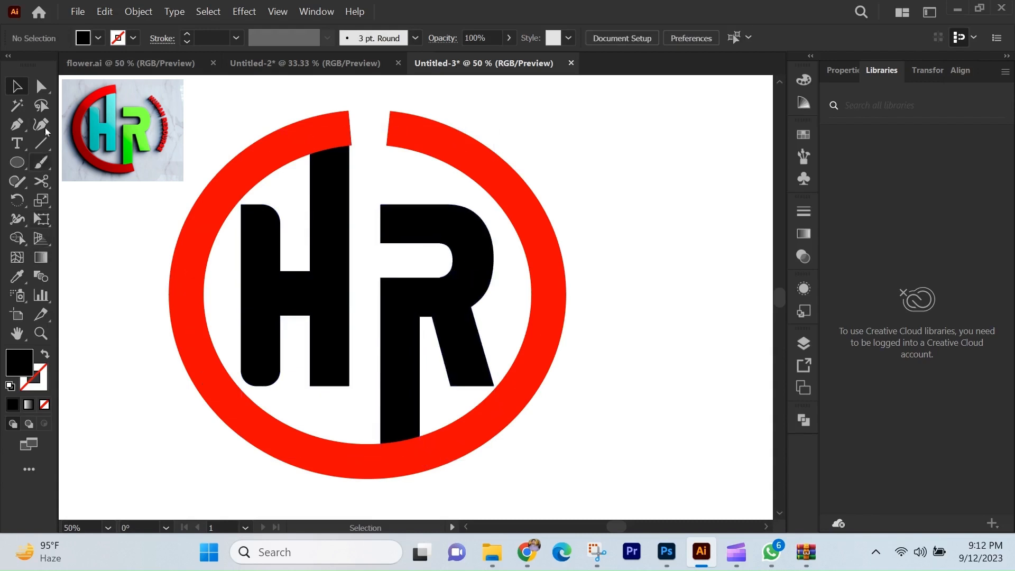
Cut the red ring with the Scissors tool at two points just right of the R's long leg and delete the segment between them.
click(42, 183)
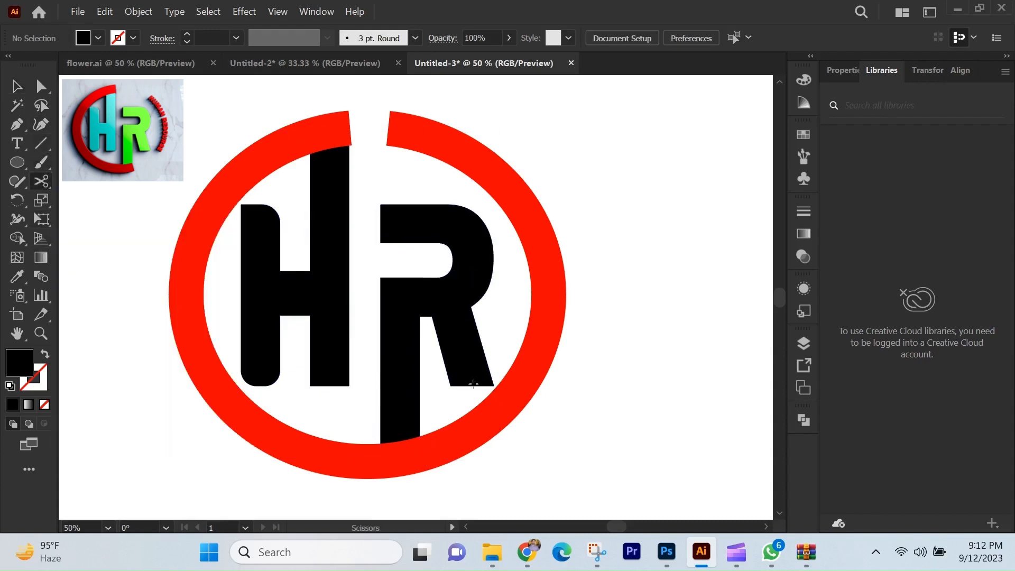
click(422, 452)
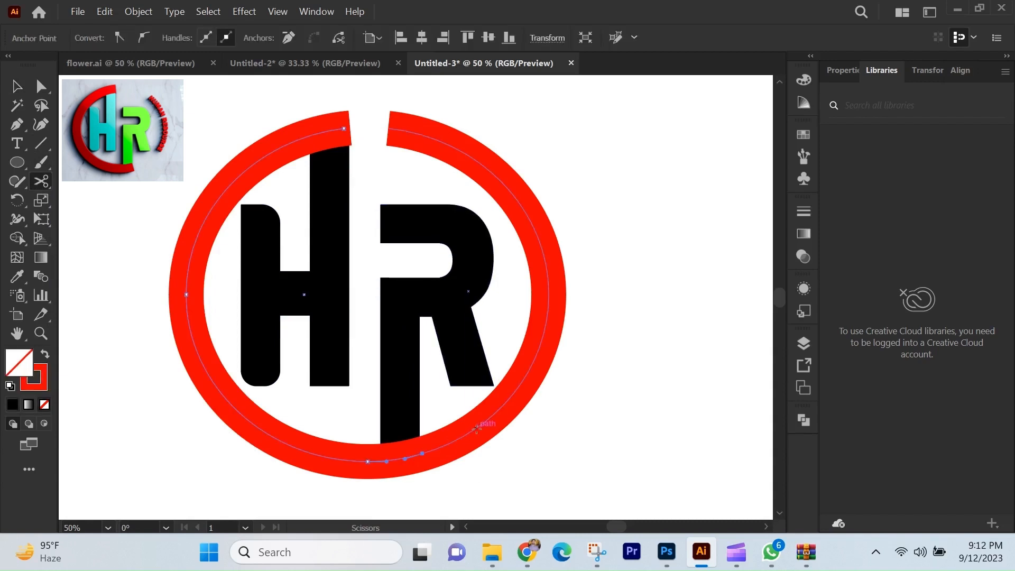
click(474, 427)
click(14, 89)
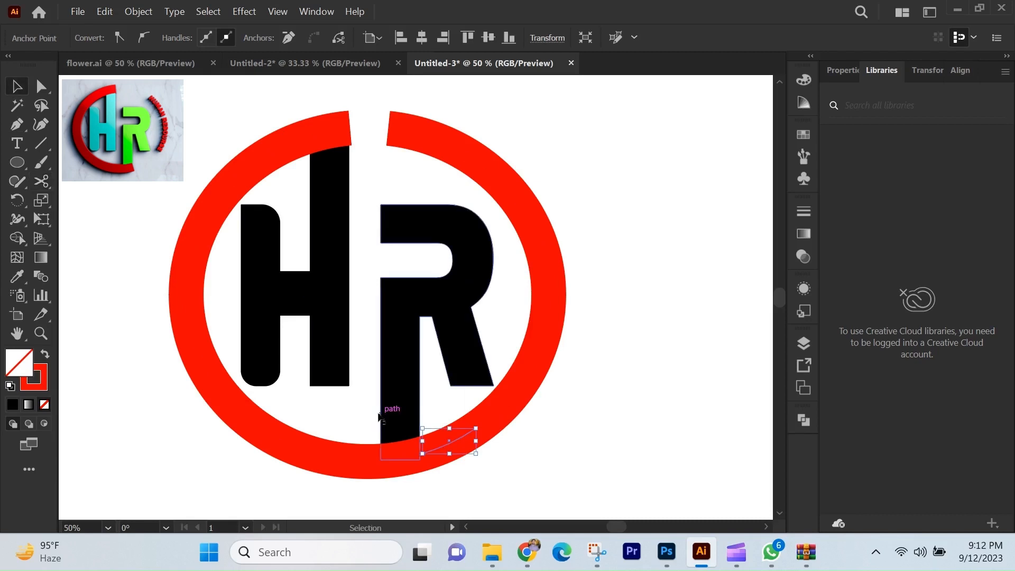
key(Delete)
Convert the ring's right arc into a type path and enter HUMAN RESO along it.
click(502, 184)
drag(16, 143, 56, 177)
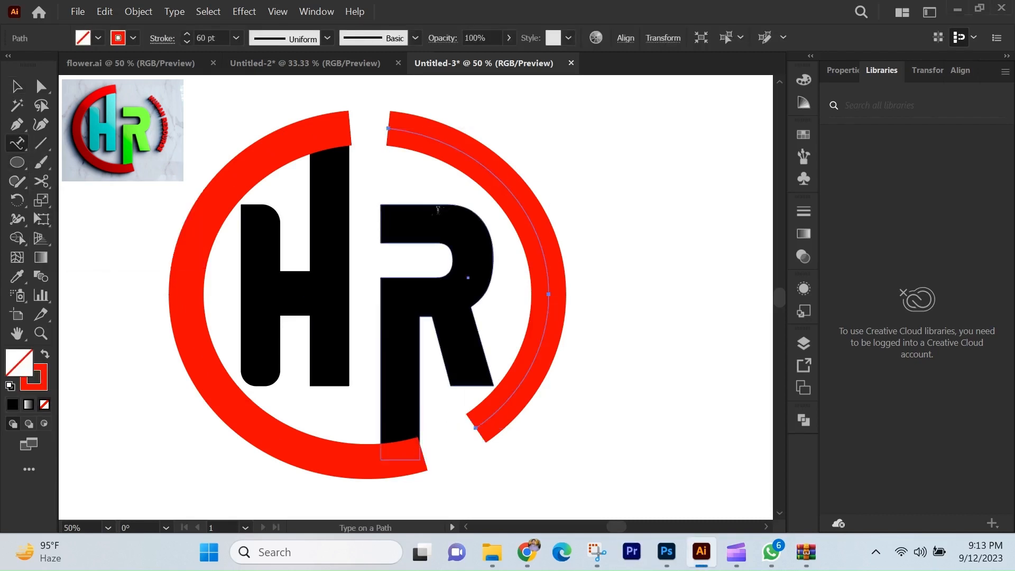
click(487, 166)
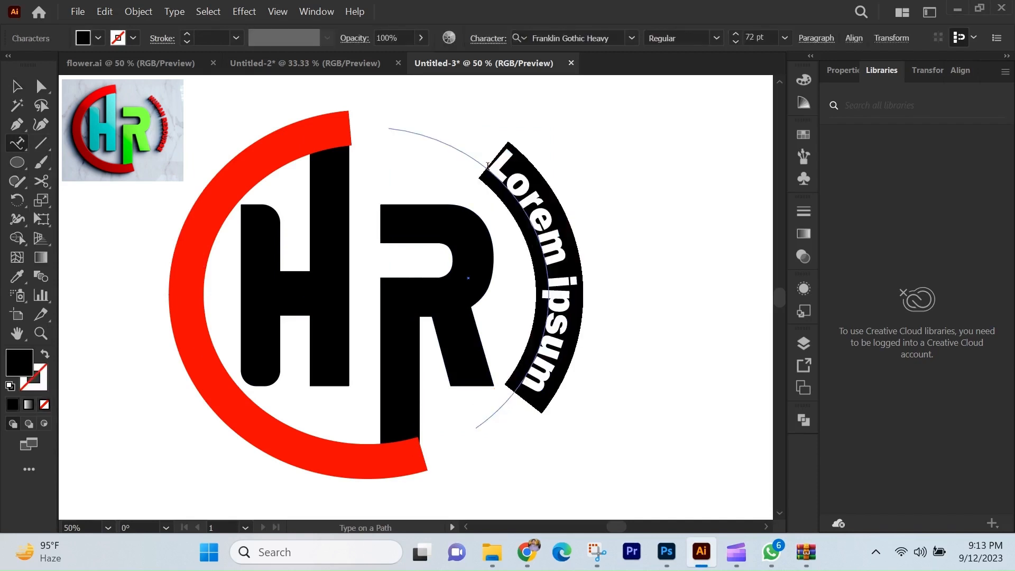
text(HUMAN RES)
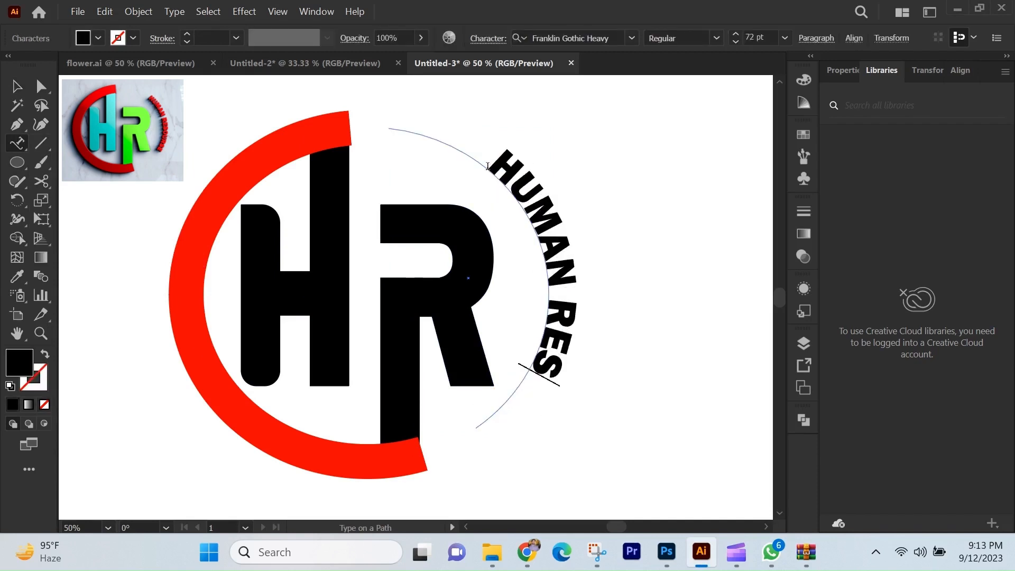
text(O)
key(Escape)
Set the font size of all the text on the arc to 48 pt.
double_click(554, 264)
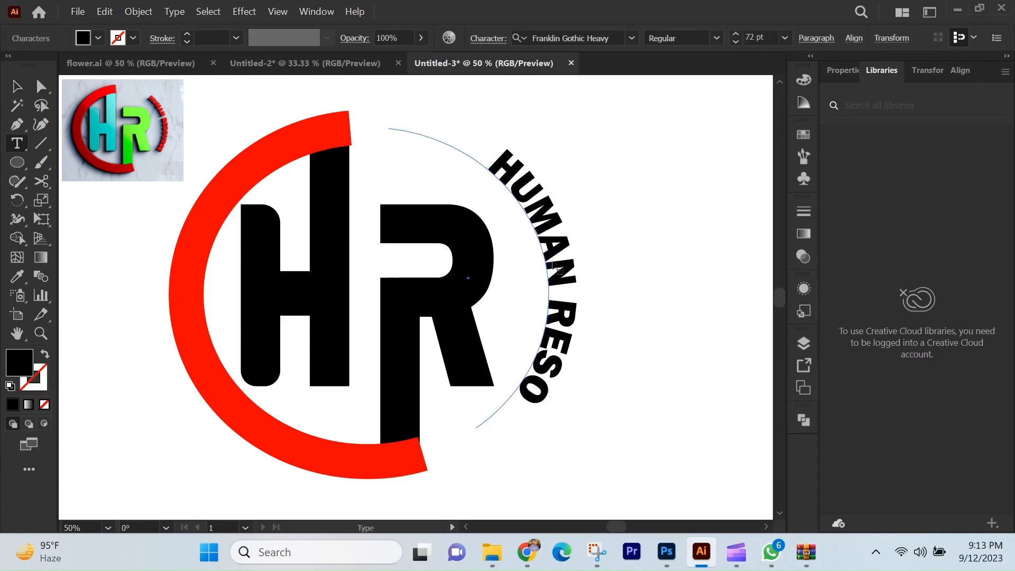
key(ctrl+a)
click(784, 37)
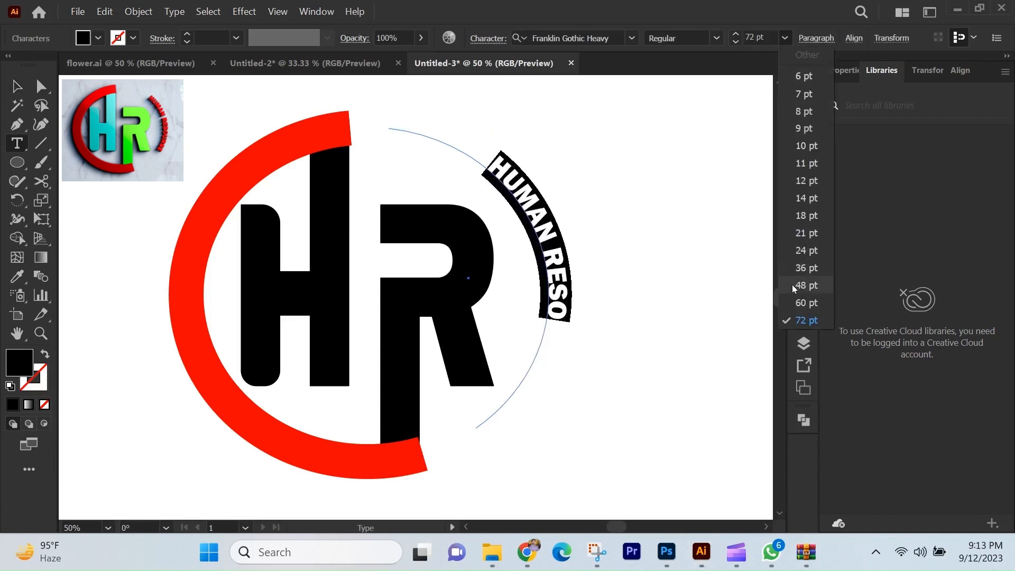
click(798, 285)
Complete the curved text so it reads HUMAN RESOURSE and deselect it.
click(557, 315)
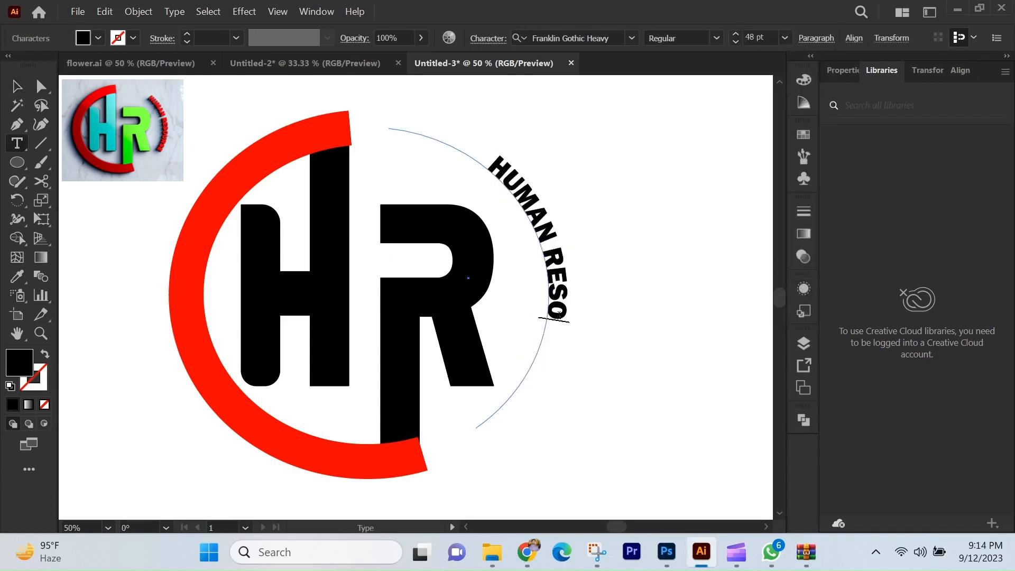
text(URSE)
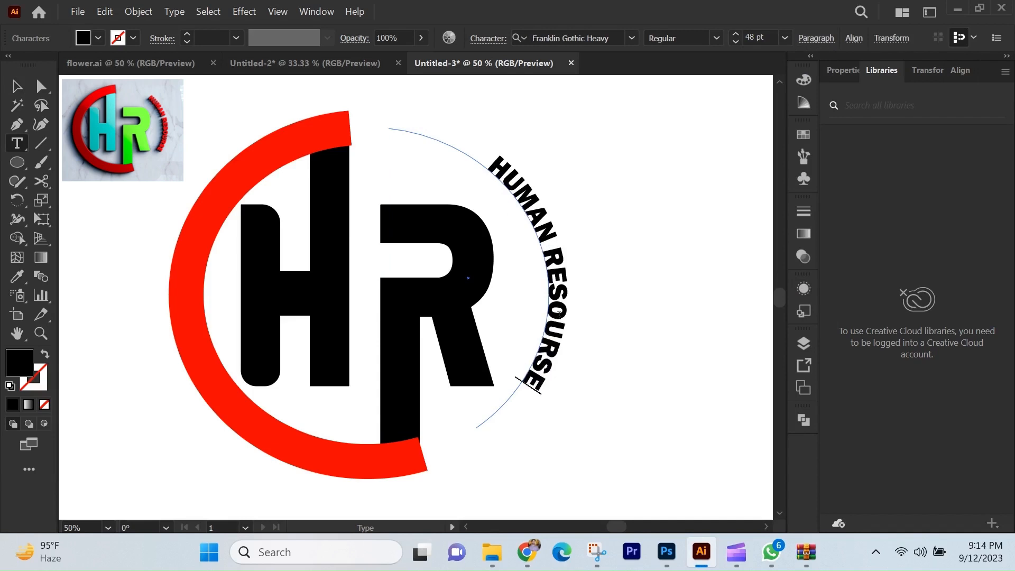
click(17, 86)
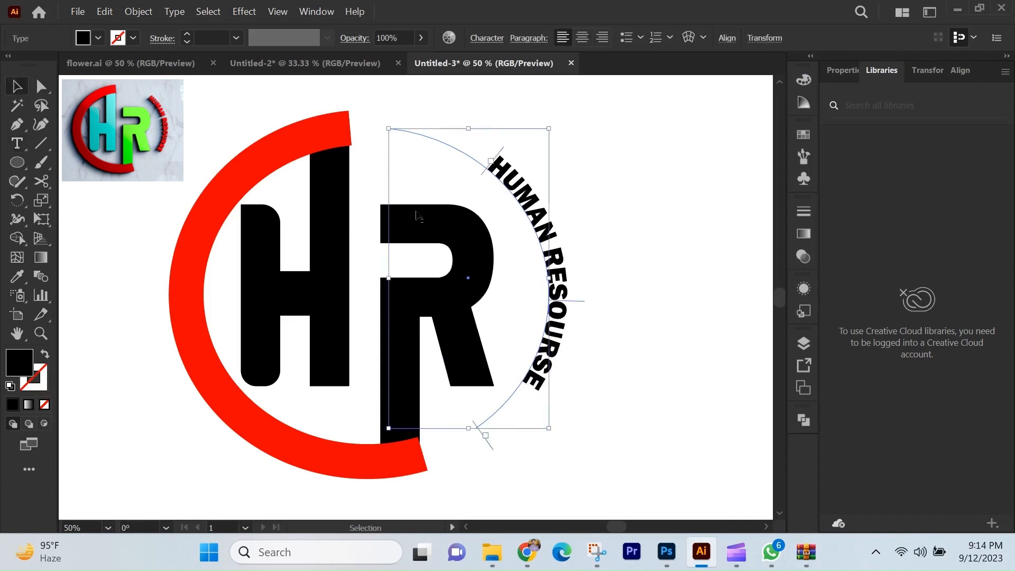
click(716, 320)
Isolate the HR letter group and fill the R with the bright green swatch.
click(403, 380)
double_click(406, 381)
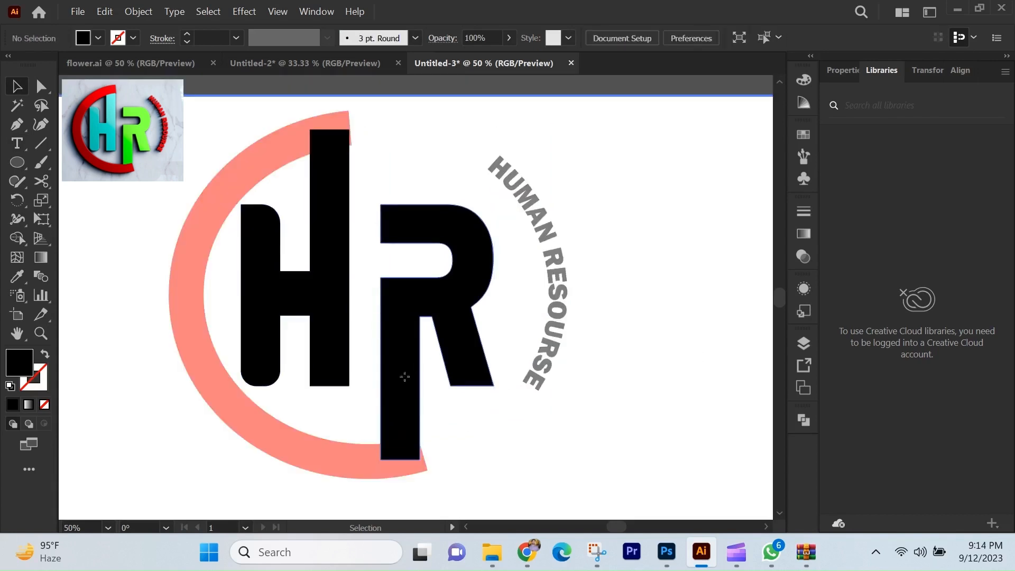
click(404, 381)
click(803, 134)
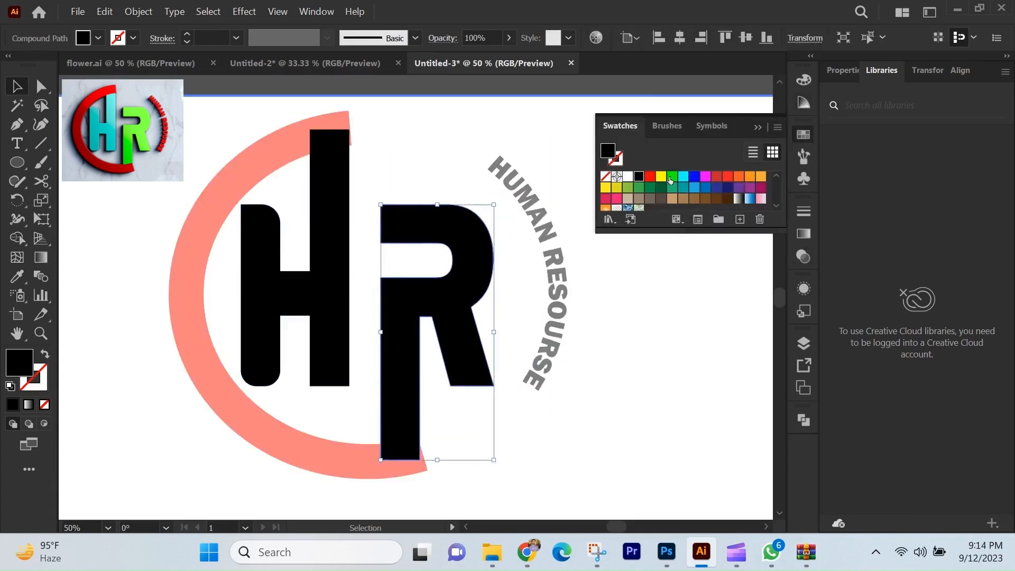
click(672, 176)
Leave the group isolation and send the HR letter group to the back, behind the red ring.
right_click(399, 390)
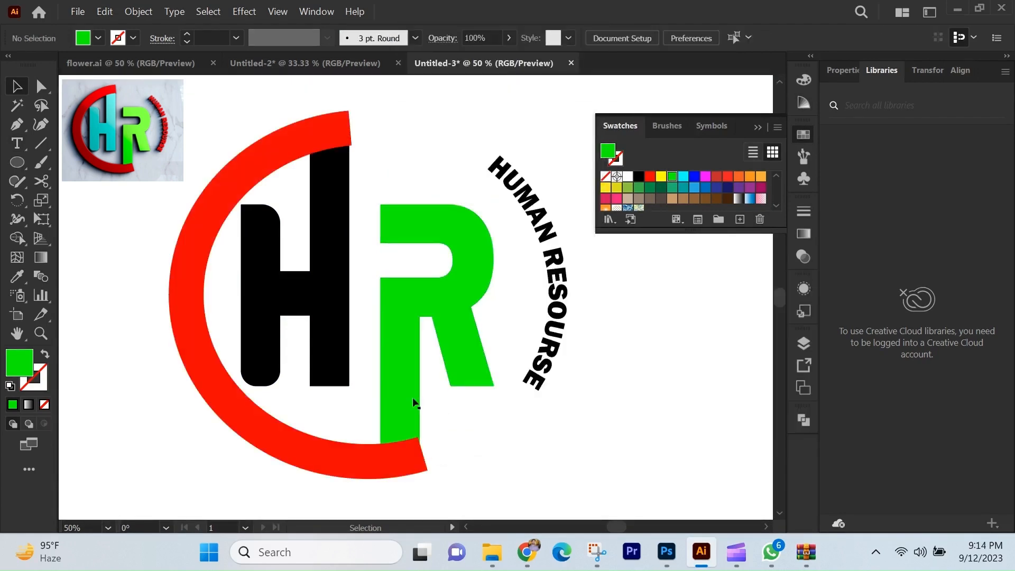
right_click(398, 391)
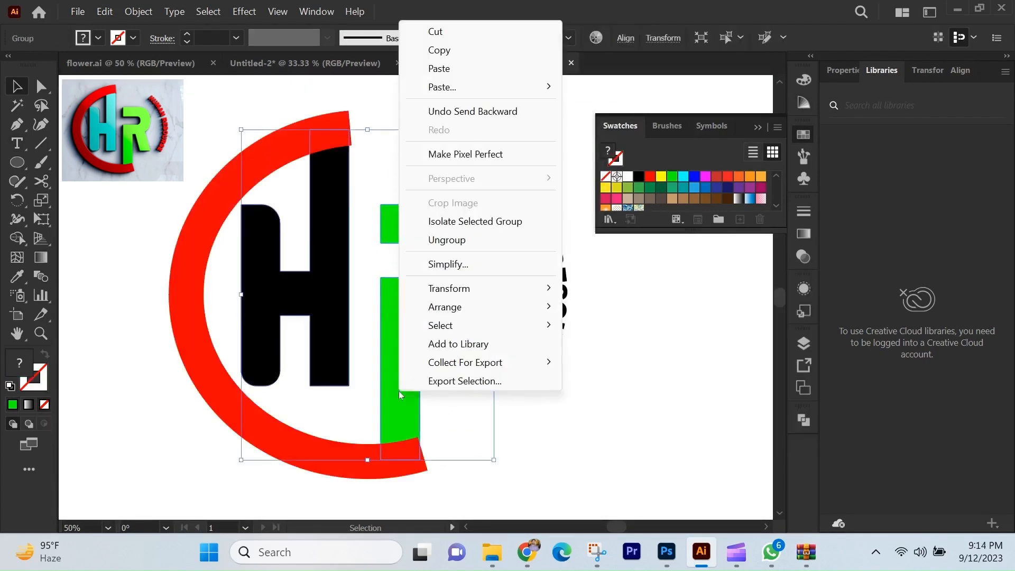
mouse_move(494, 311)
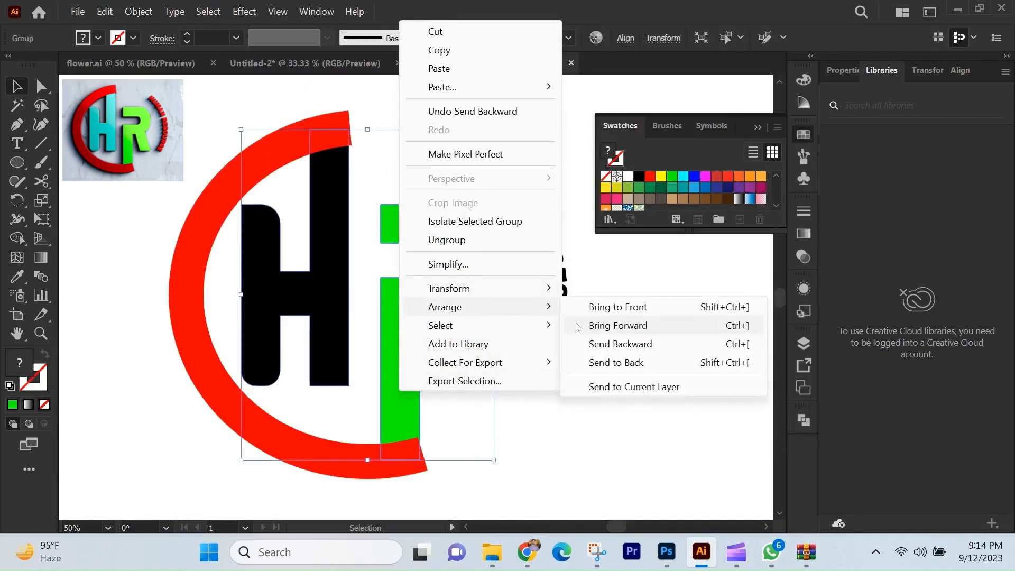
click(618, 363)
click(609, 416)
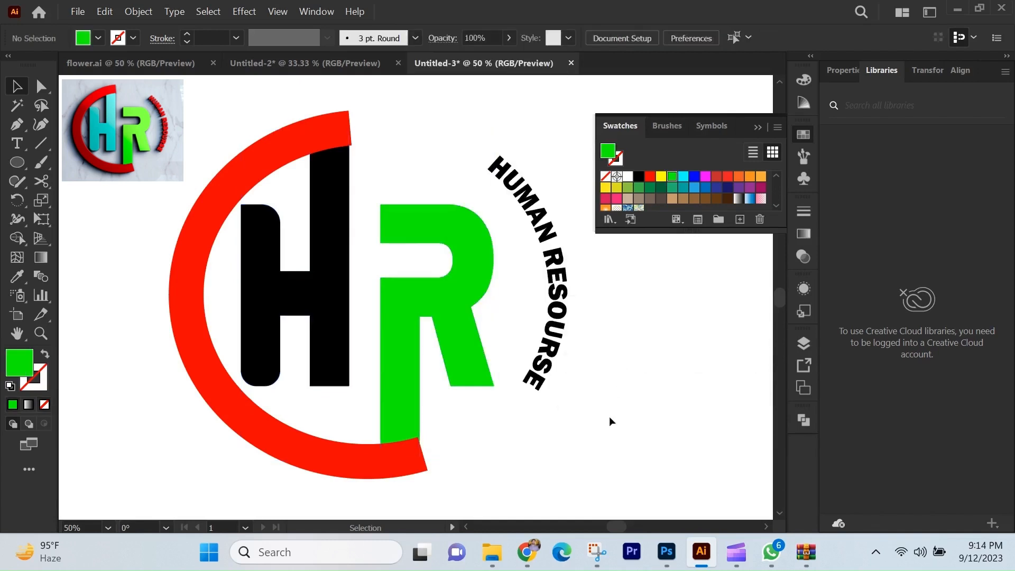
Try a cyan fill on the whole HR letter group.
click(255, 236)
right_click(256, 237)
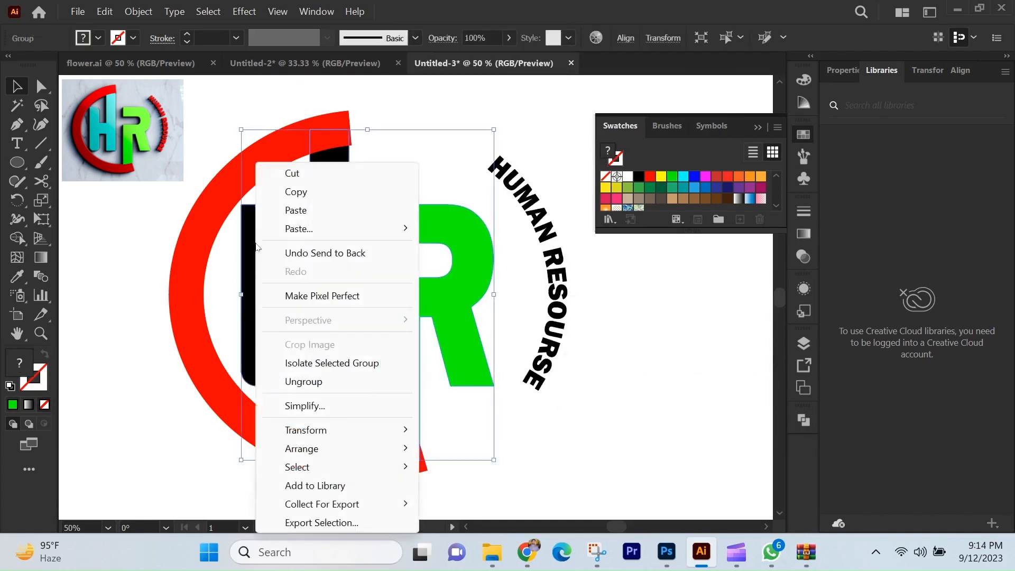
click(507, 422)
click(304, 295)
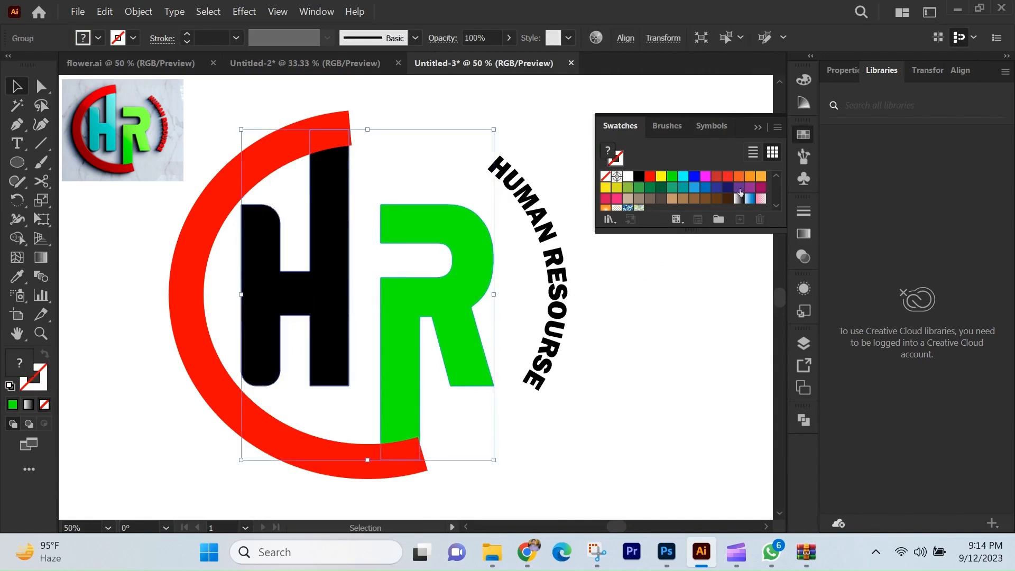
click(684, 180)
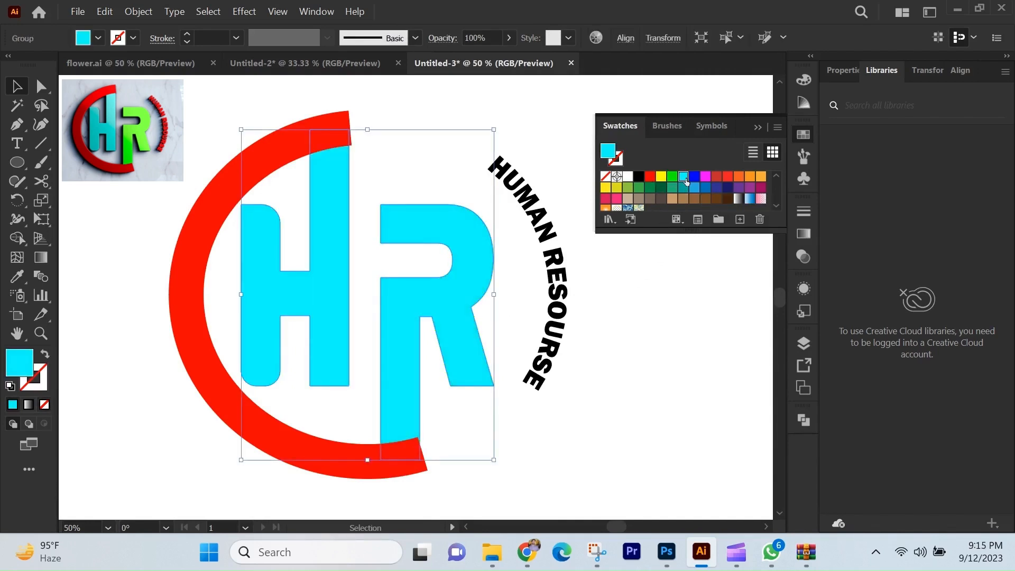
key(ctrl+z)
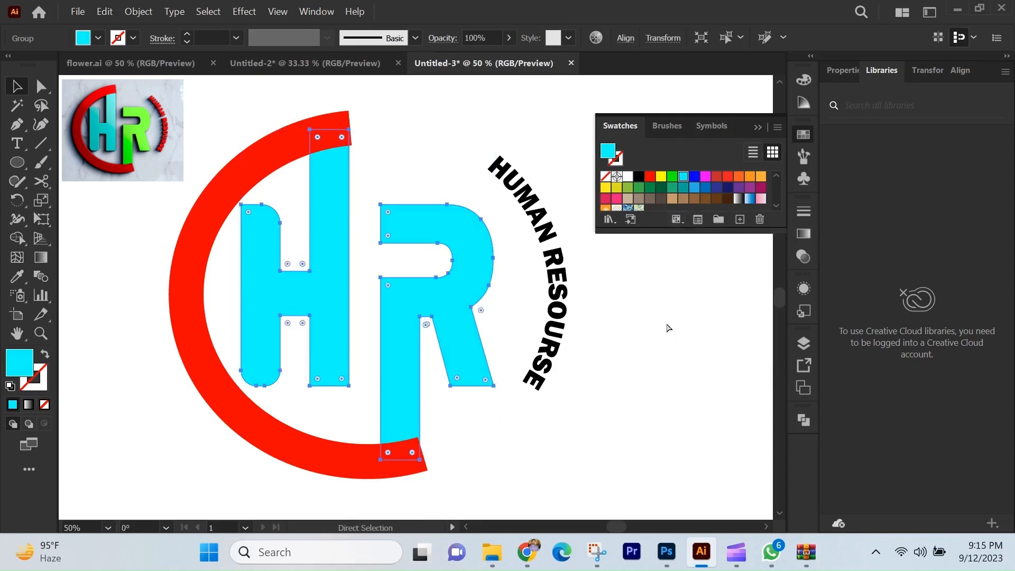
click(637, 390)
Isolate the H inside the letter group, fill it with the cyan swatch and leave the isolation.
double_click(334, 297)
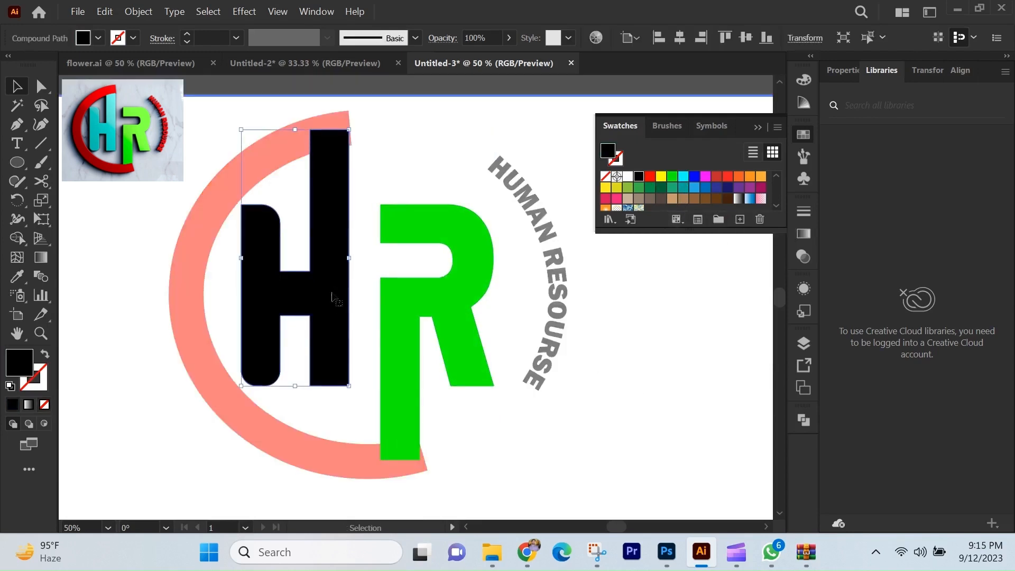
click(682, 179)
double_click(702, 340)
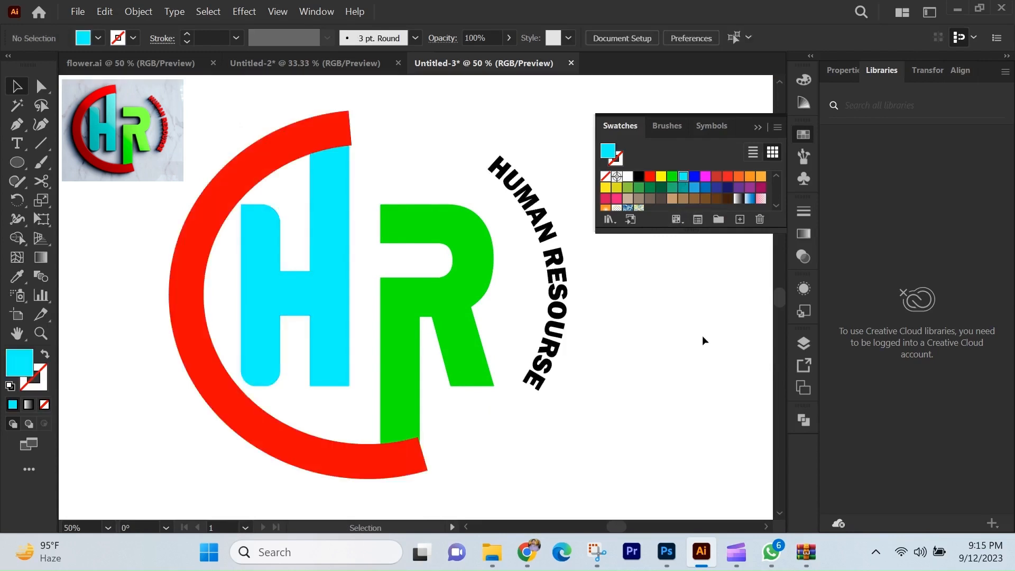
Fill the curved HUMAN RESOURSE text with the red swatch and collapse the swatches.
click(566, 312)
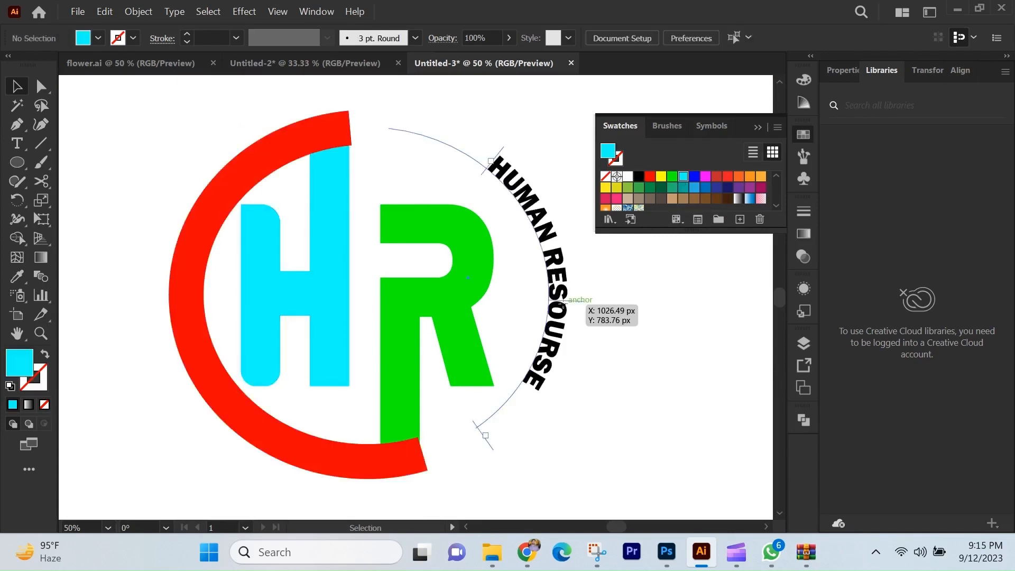
click(649, 176)
click(712, 386)
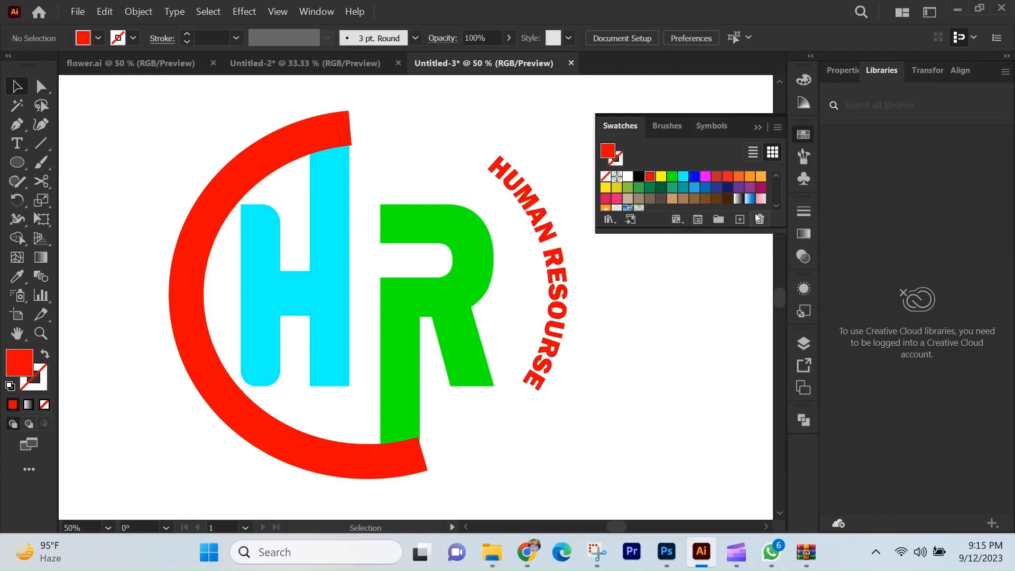
click(757, 127)
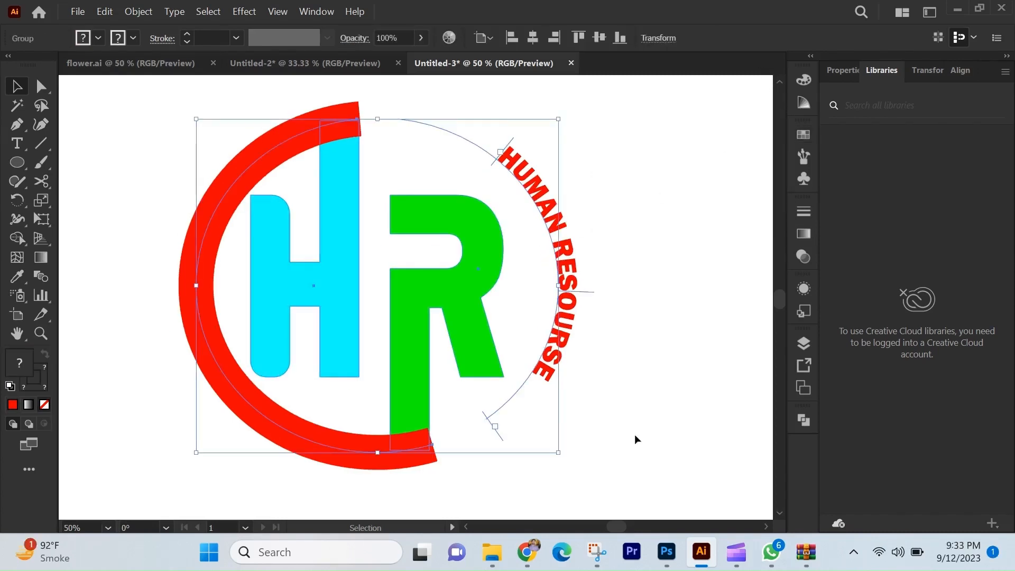
Select the whole logo and place it as a vector smart object in Place The Logo Design Here3.psb in Photoshop.
click(634, 435)
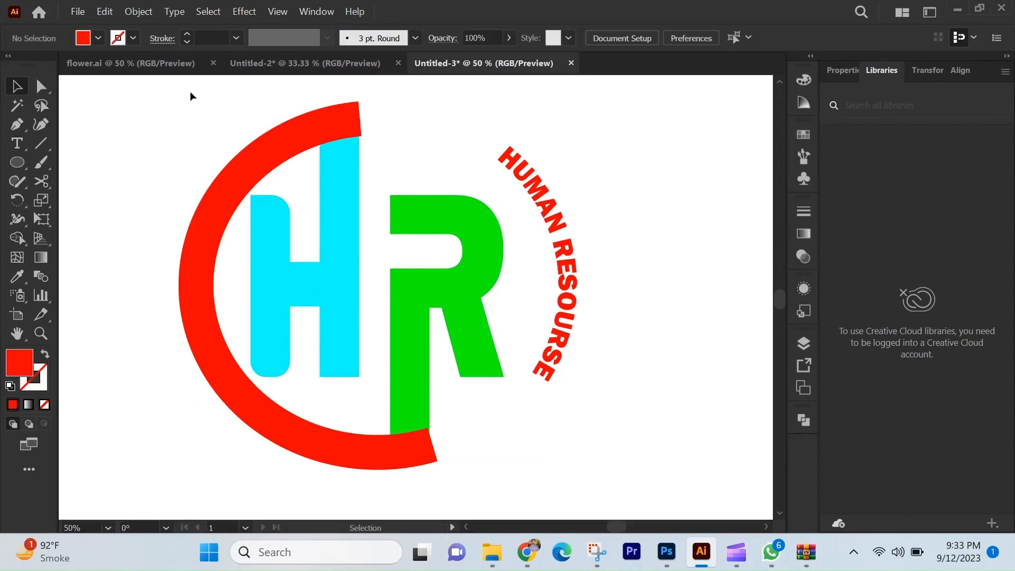
drag(189, 91, 640, 413)
drag(337, 296, 489, 438)
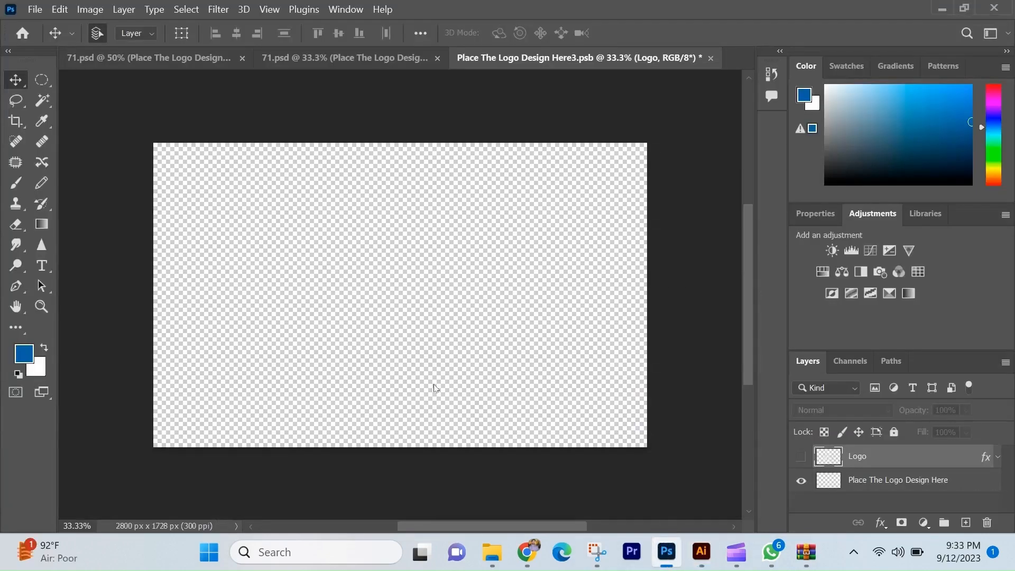
drag(433, 388, 432, 389)
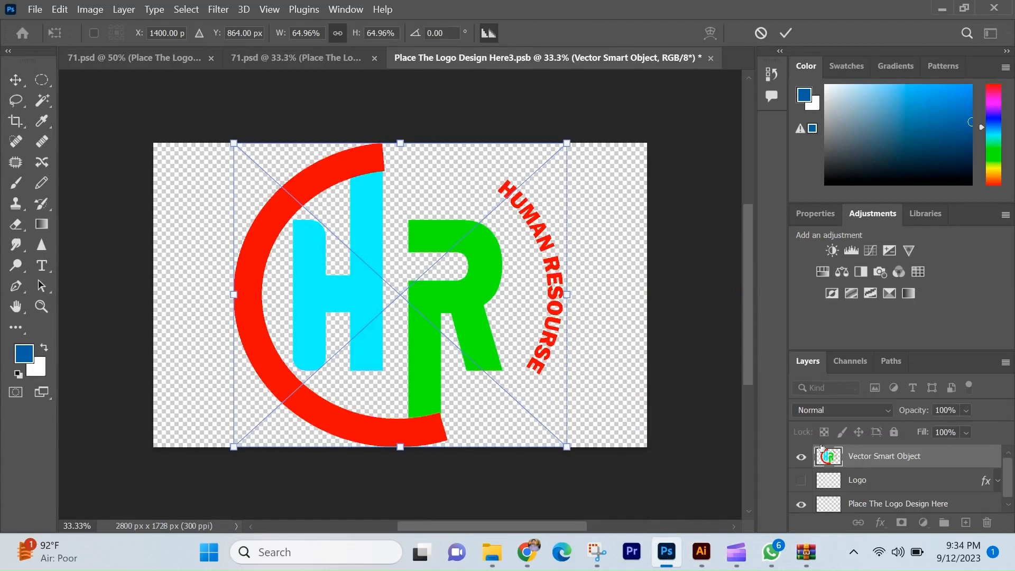
key(Return)
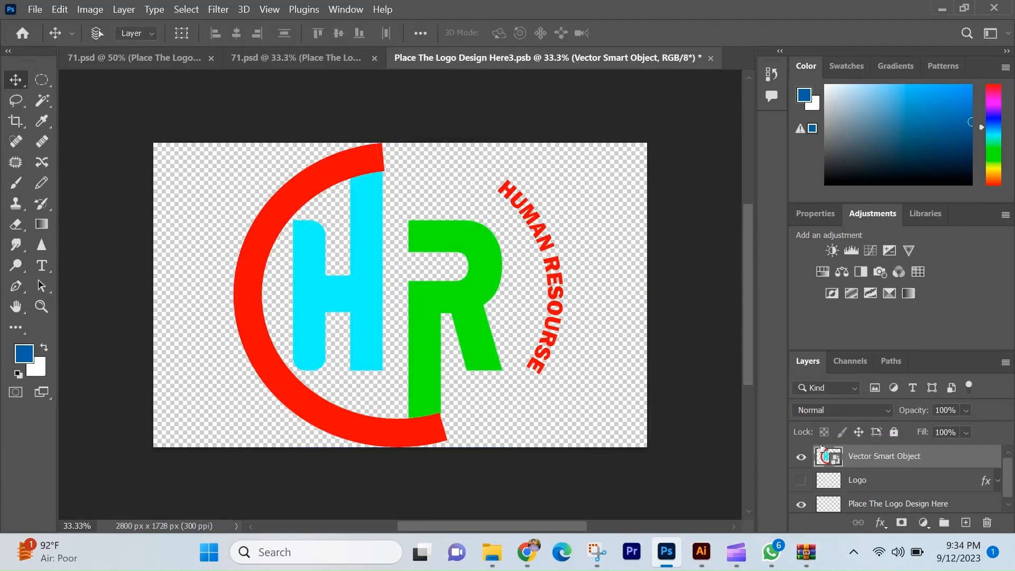
Save the placed logo document and inspect the updated 3D wall mockup in 71.psd up close.
key(ctrl+s)
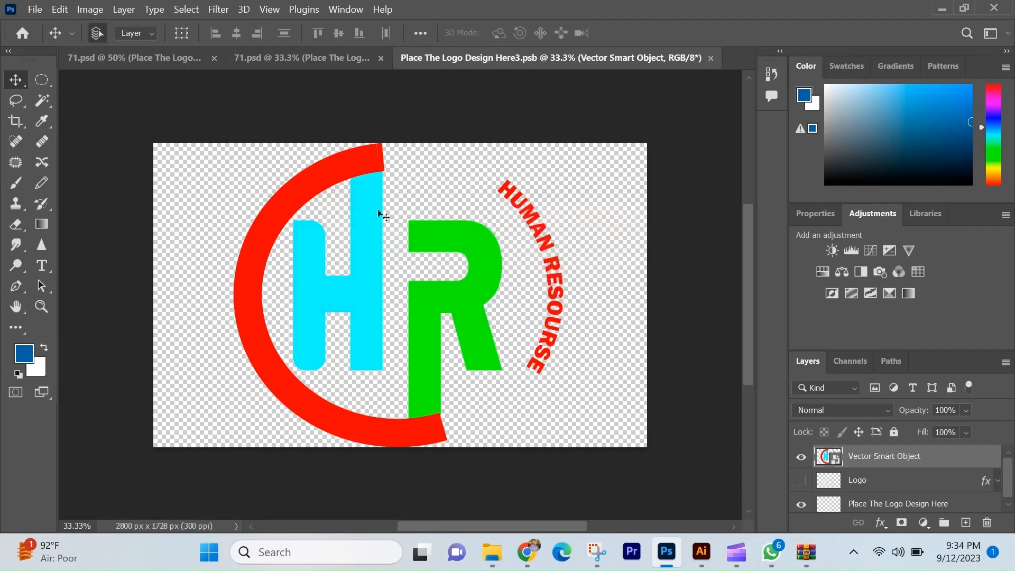
click(307, 63)
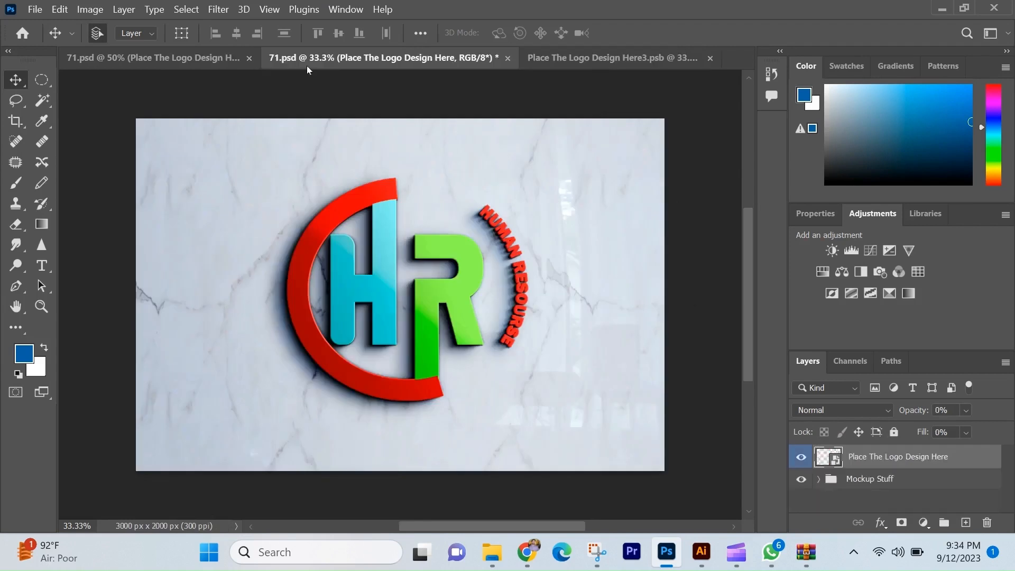
key(ctrl+plus)
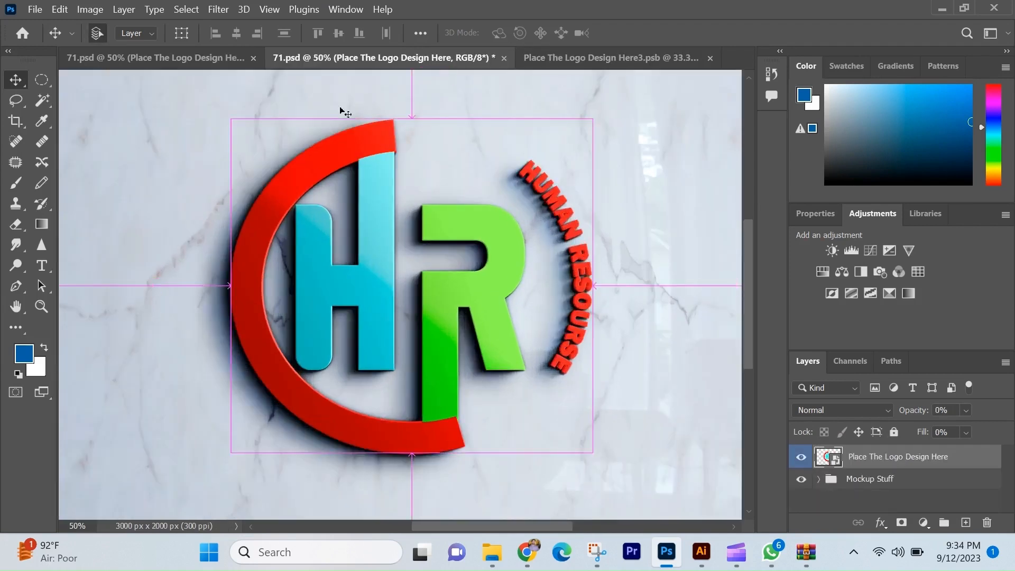
ctrl+click(625, 196)
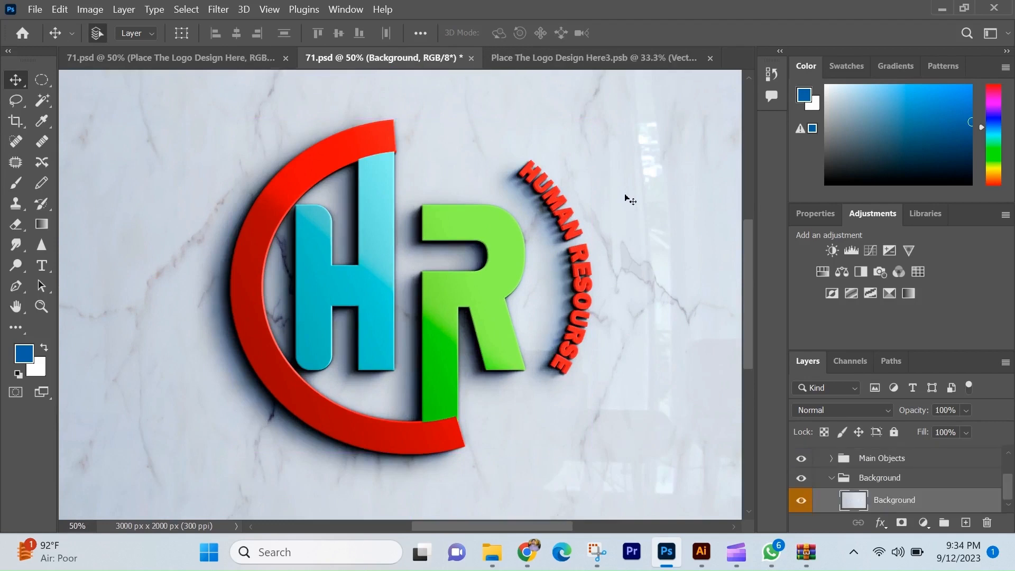